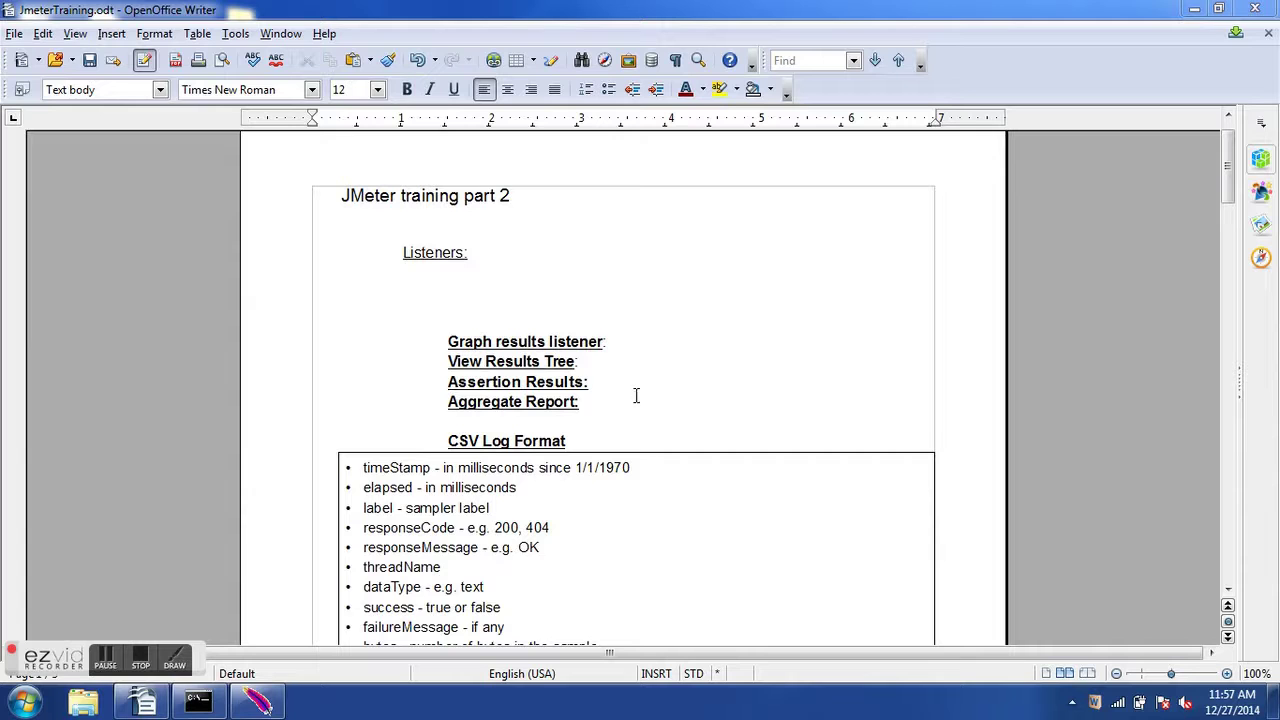
Switch to Apache JMeter and add a Thread Group to the Test Plan
{"action": "left_click", "coordinate": [256, 703]}
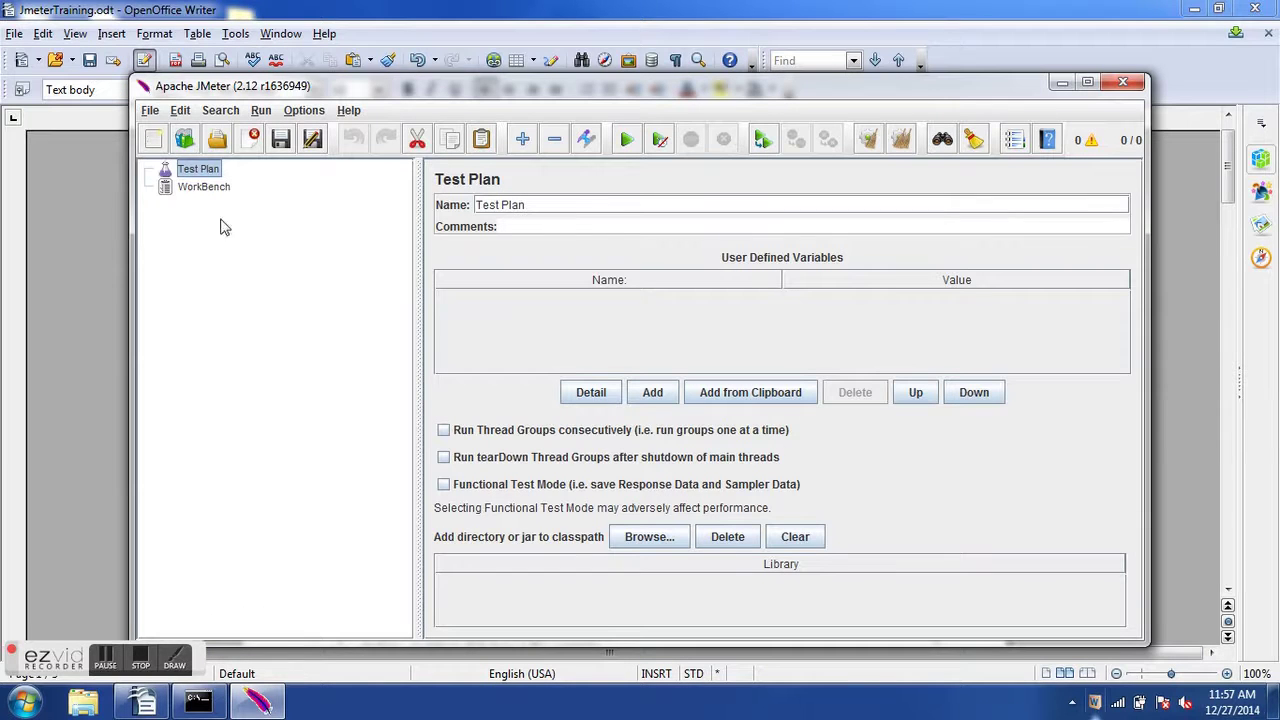
{"action": "right_click", "coordinate": [196, 176]}
{"action": "mouse_move", "coordinate": [370, 181]}
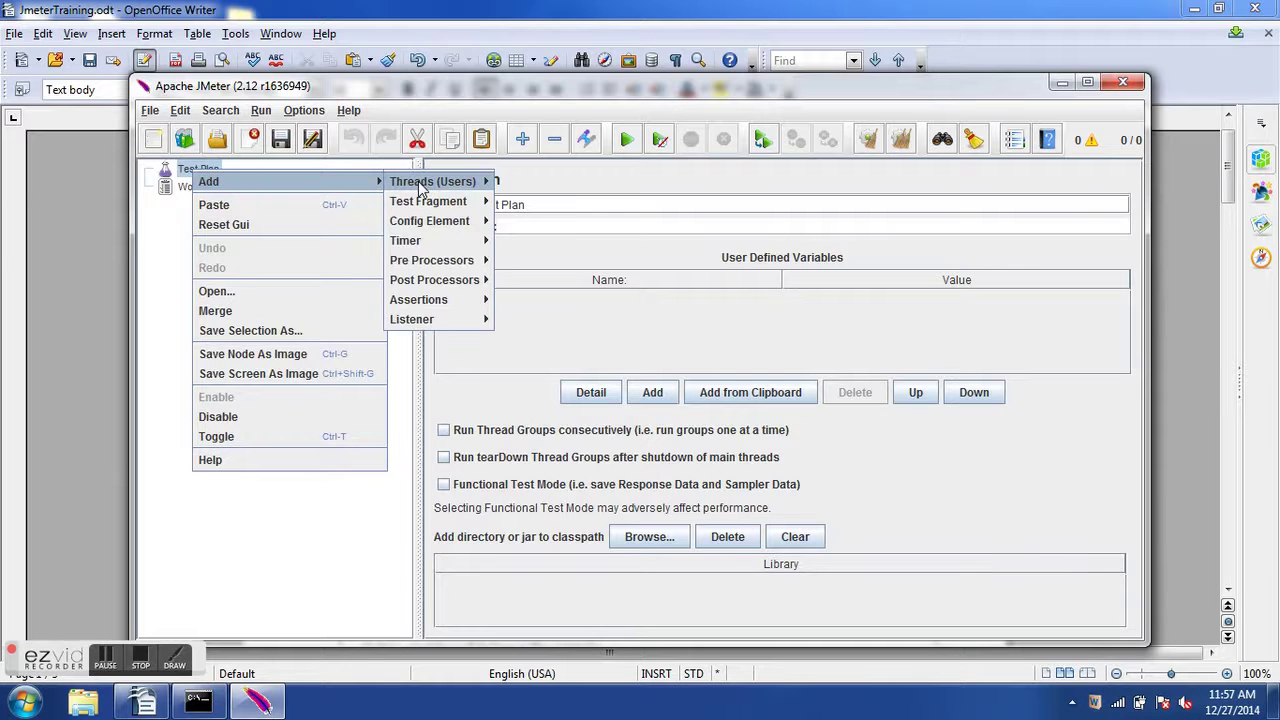
{"action": "mouse_move", "coordinate": [424, 188]}
{"action": "left_click", "coordinate": [522, 181]}
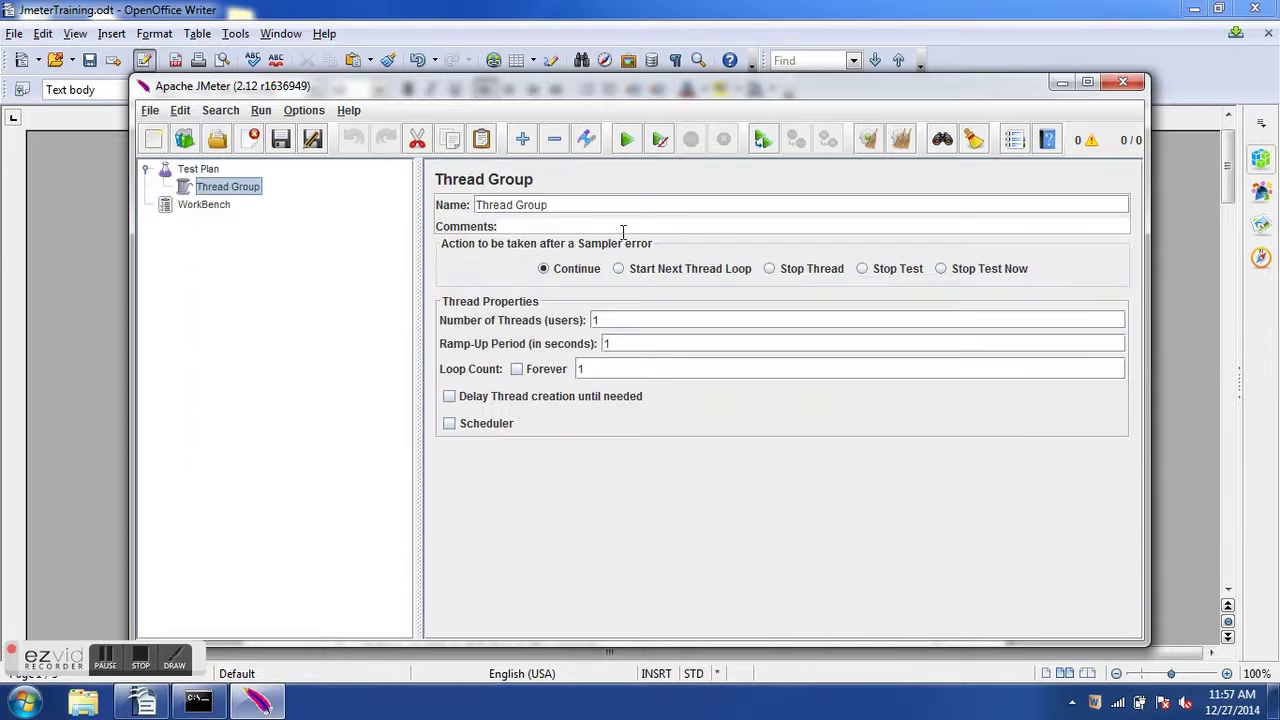
Add an HTTP Request sampler to the Thread Group
{"action": "right_click", "coordinate": [248, 191]}
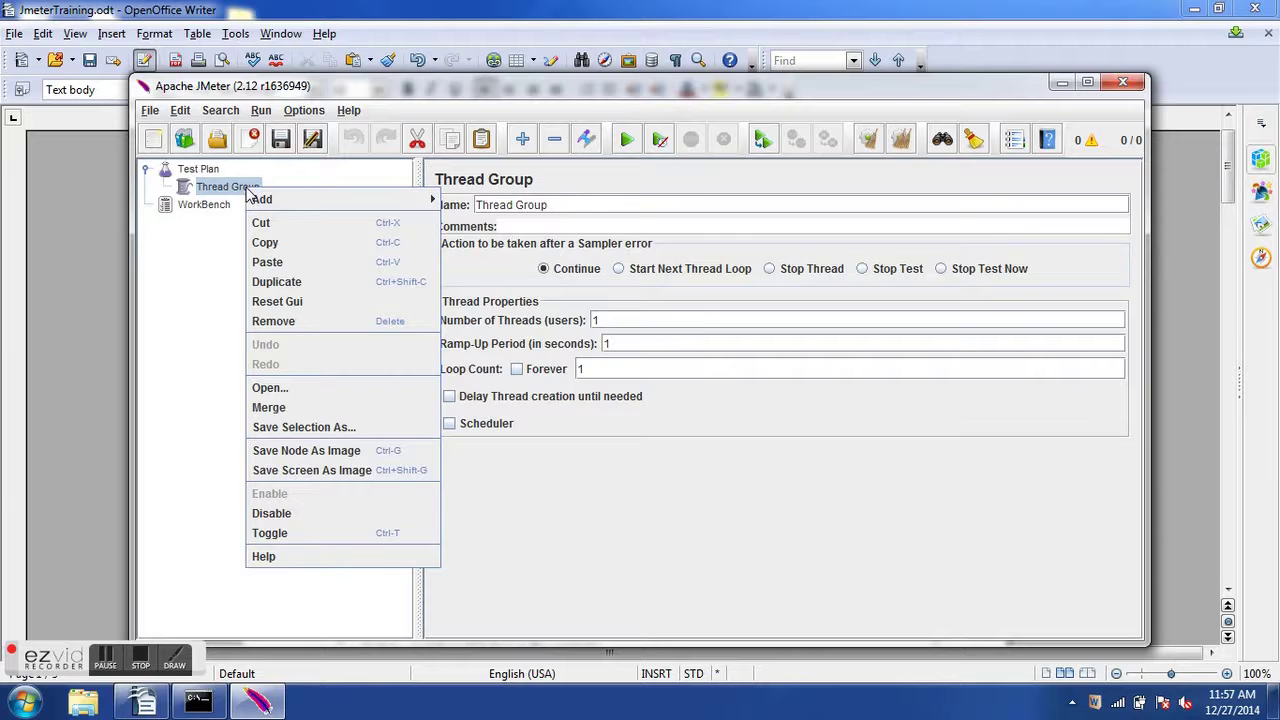
{"action": "mouse_move", "coordinate": [312, 202]}
{"action": "mouse_move", "coordinate": [497, 278]}
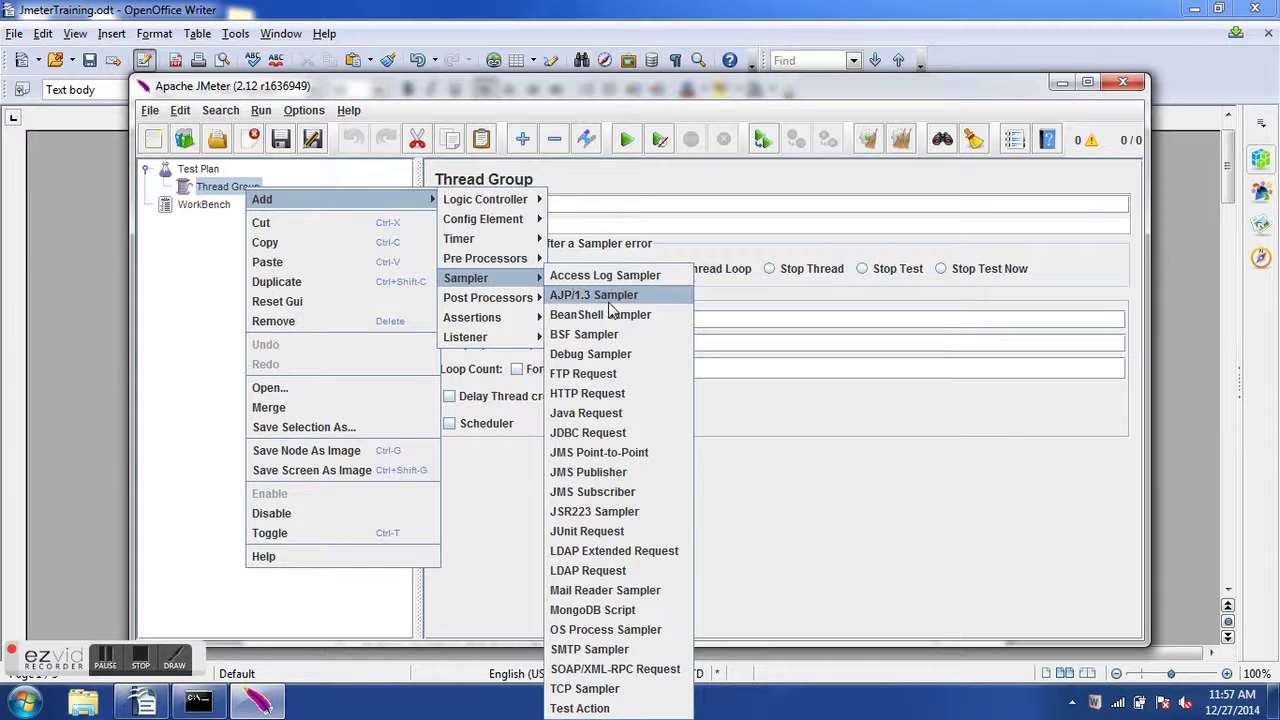
{"action": "left_click", "coordinate": [587, 393]}
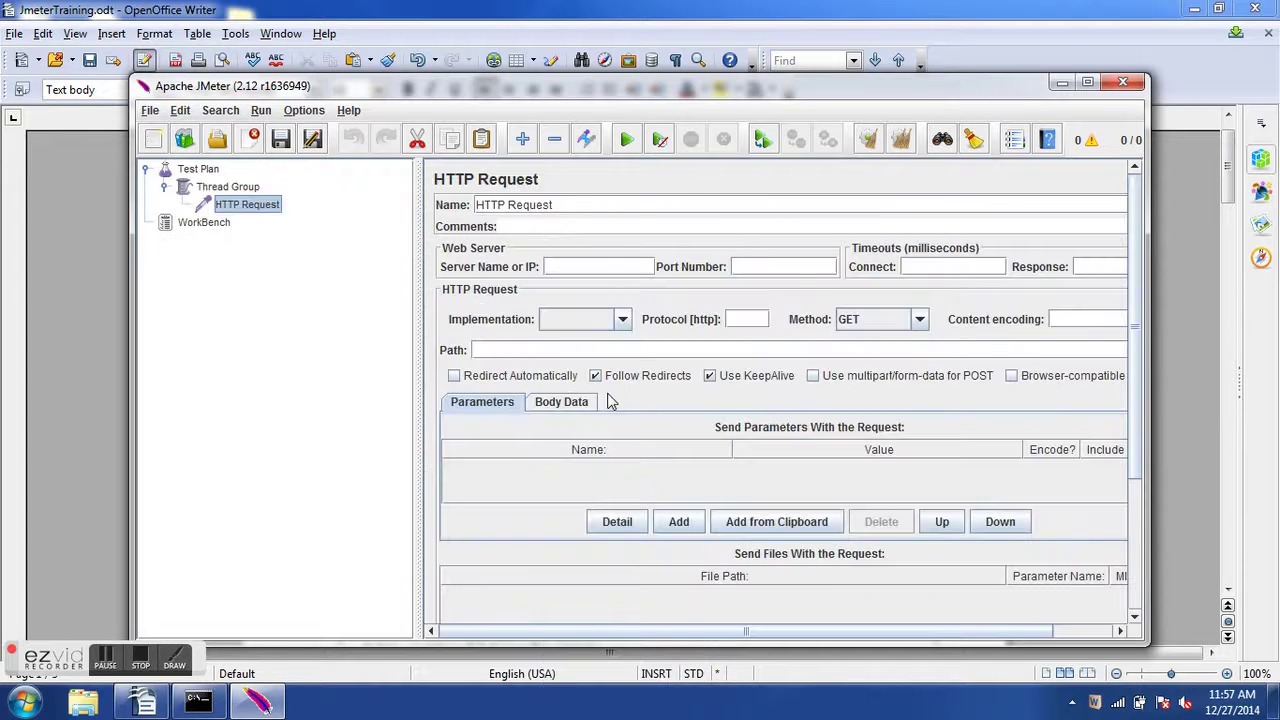
Add a View Results Tree listener under the HTTP Request
{"action": "right_click", "coordinate": [262, 210]}
{"action": "mouse_move", "coordinate": [336, 216]}
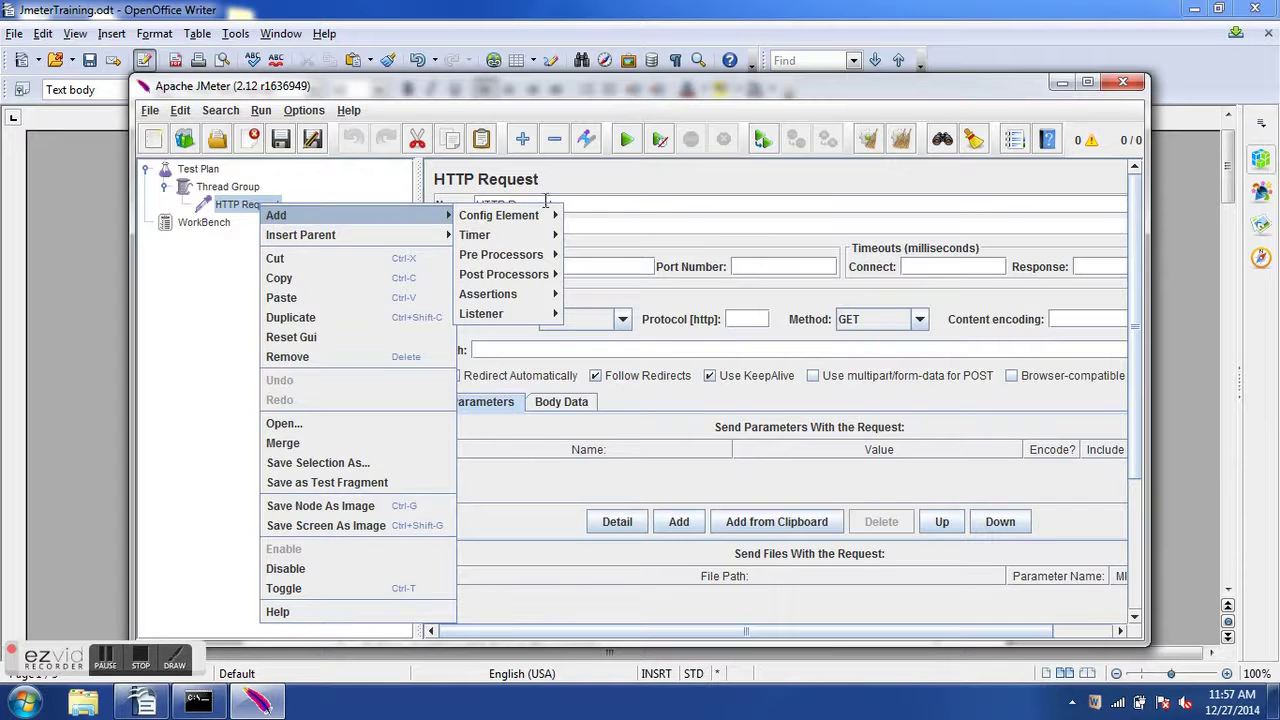
{"action": "mouse_move", "coordinate": [527, 317]}
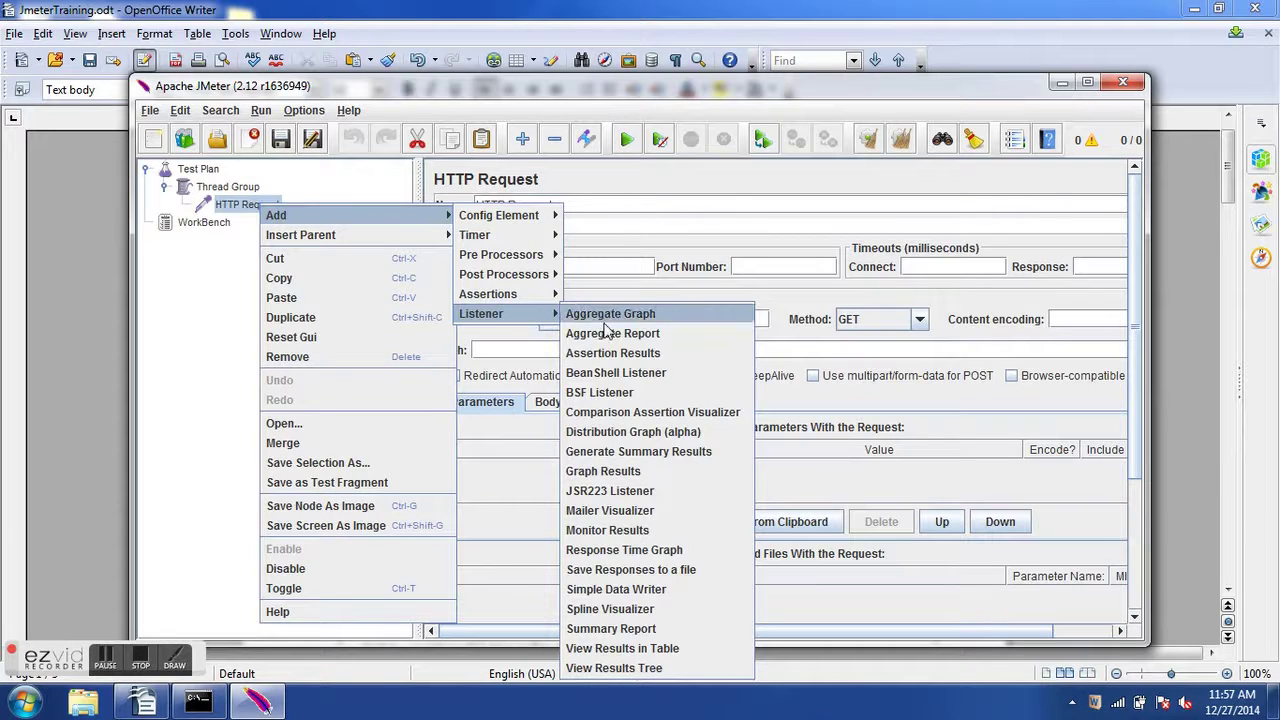
{"action": "left_click", "coordinate": [648, 668]}
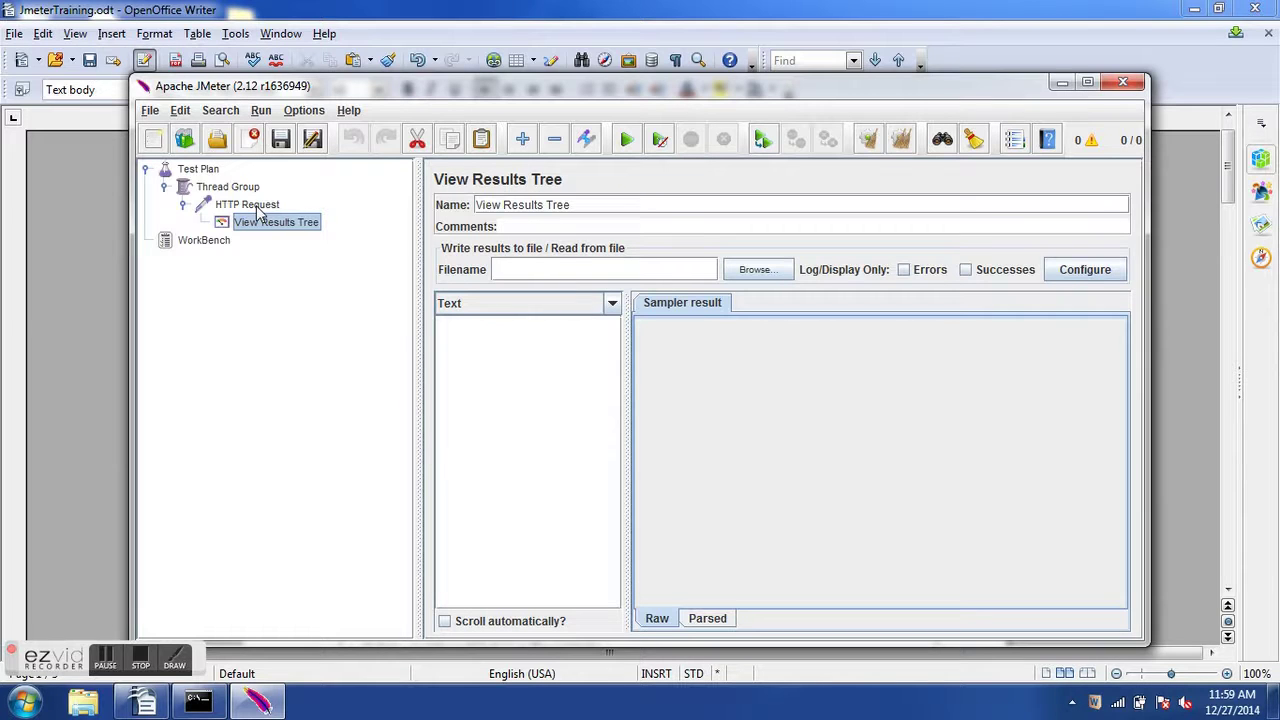
{"action": "left_click", "coordinate": [212, 170]}
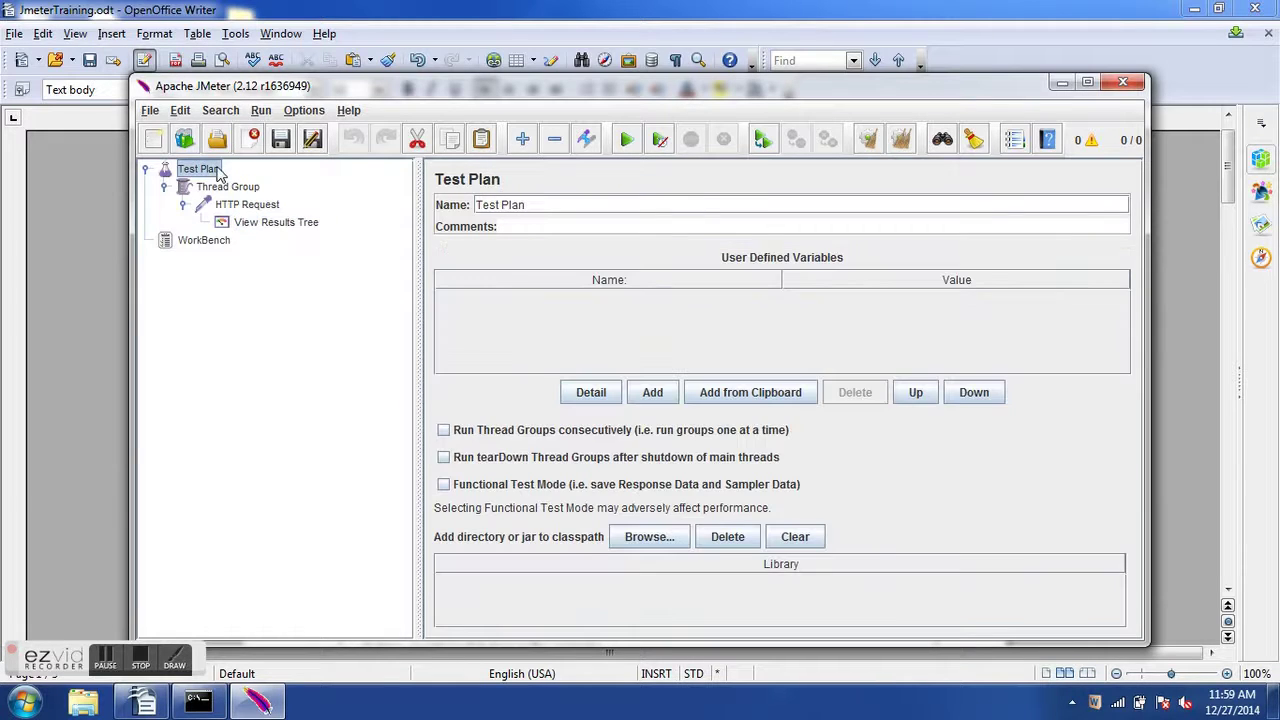
{"action": "right_click", "coordinate": [190, 166]}
{"action": "mouse_move", "coordinate": [343, 172]}
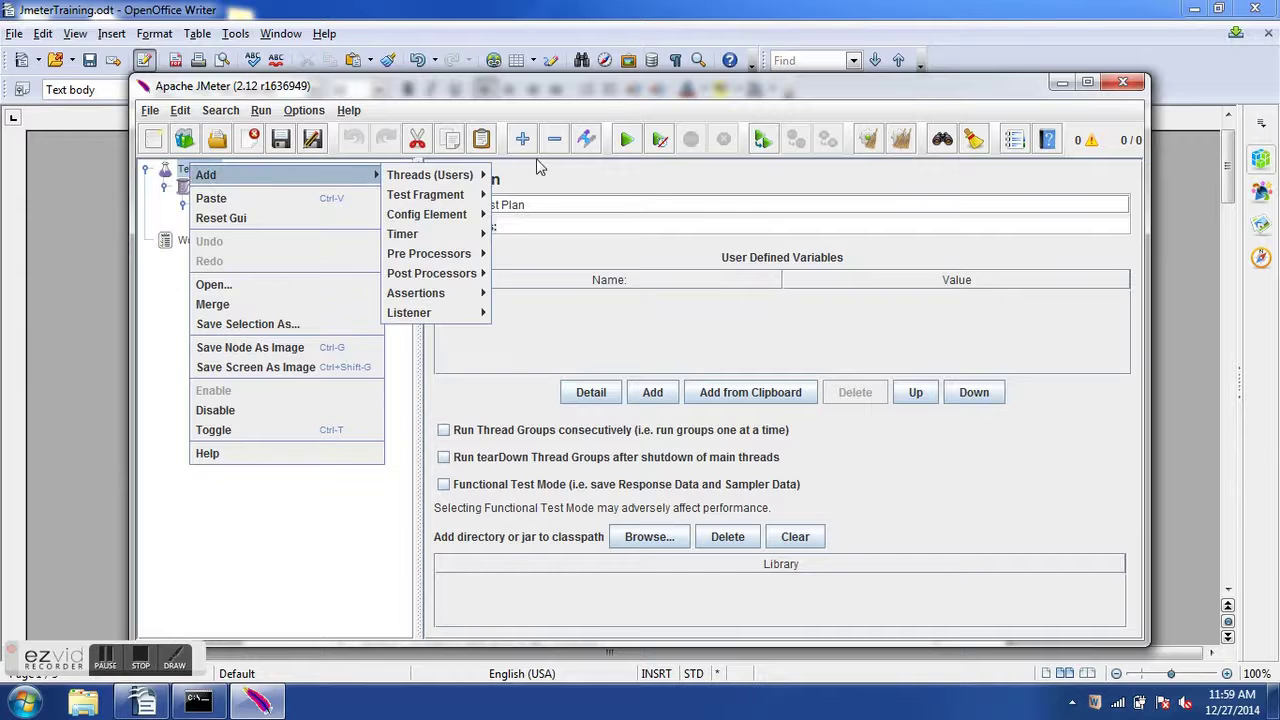
{"action": "mouse_move", "coordinate": [440, 312]}
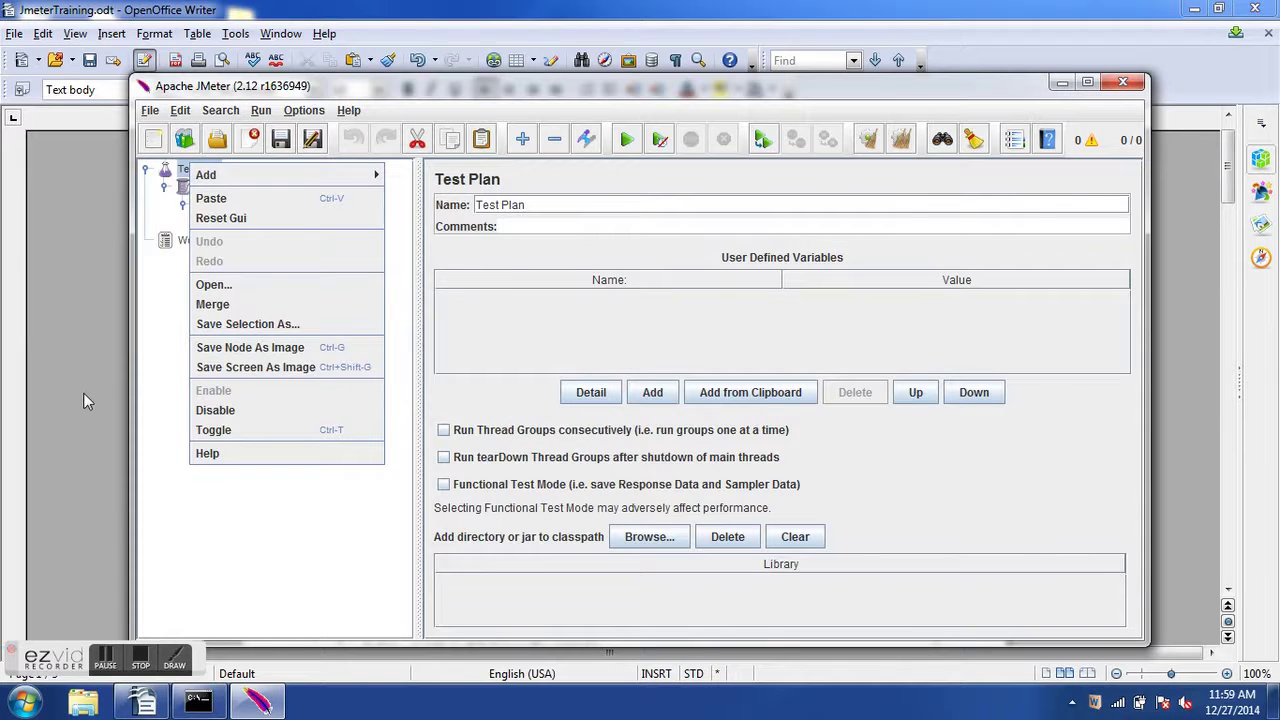
{"action": "left_click", "coordinate": [237, 505]}
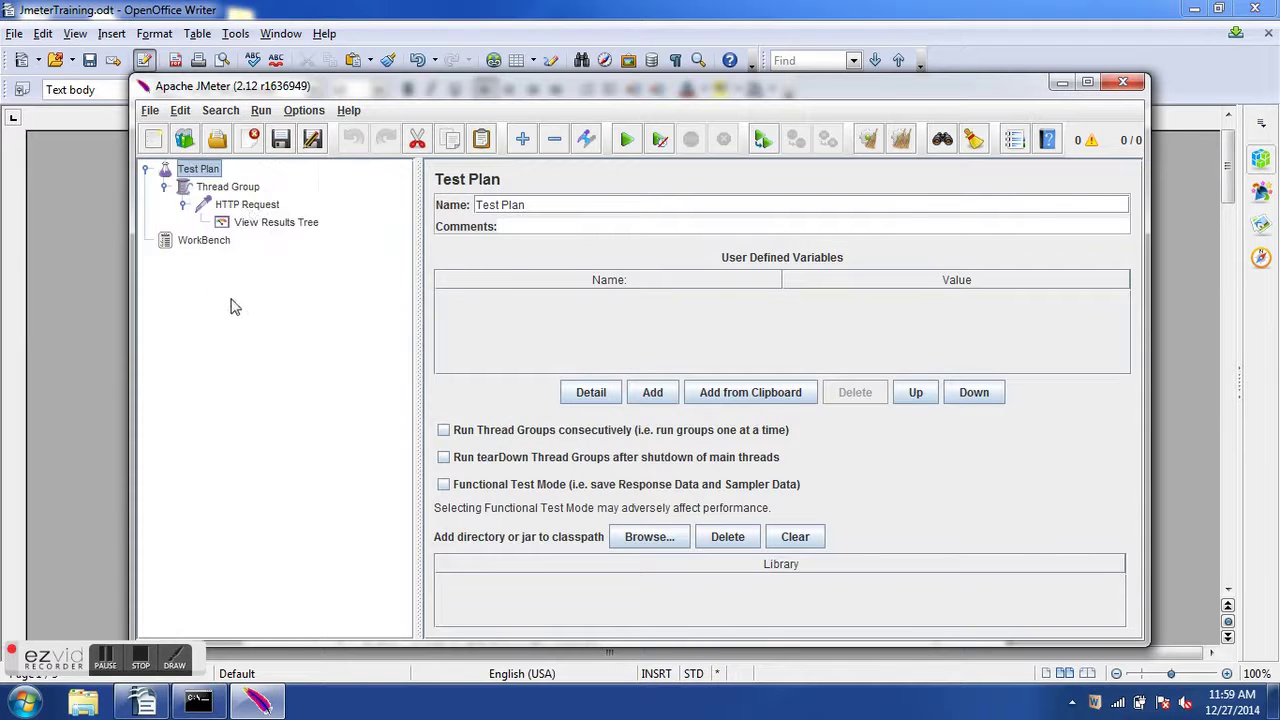
Examine the HTTP Request and the View Results Tree listener's results file selection and Errors and Successes logging options
{"action": "left_click", "coordinate": [250, 208]}
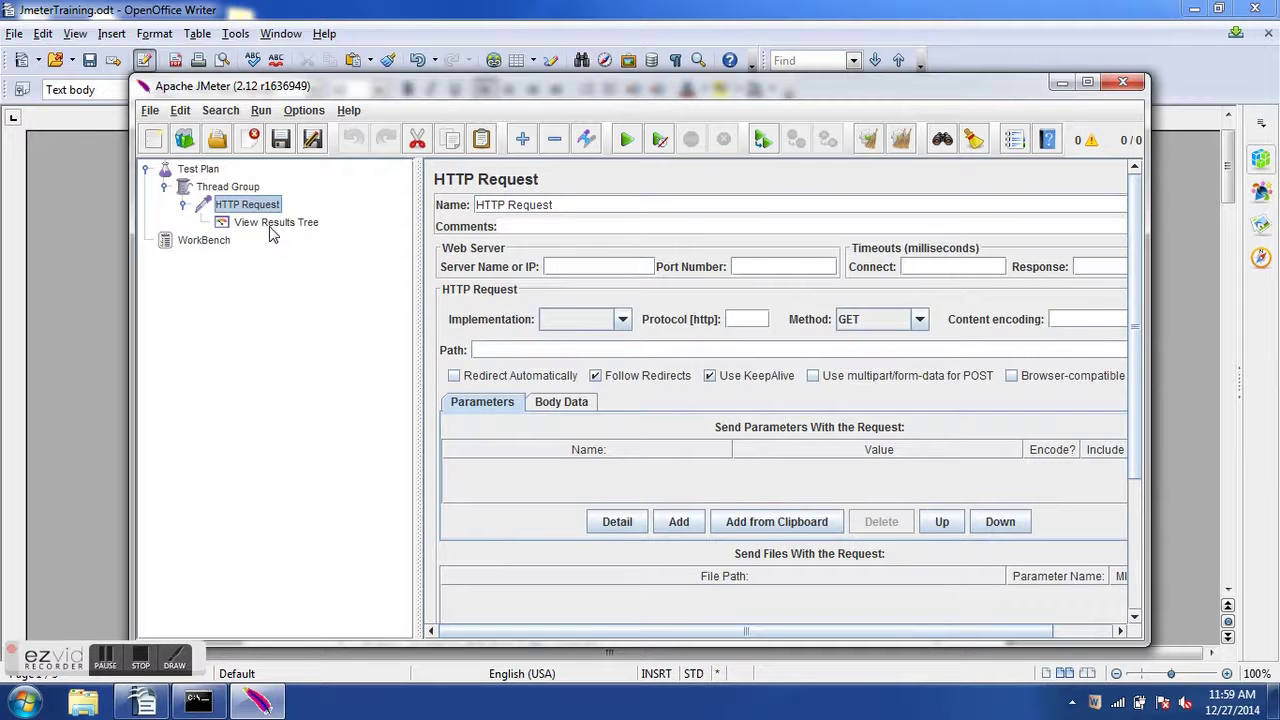
{"action": "left_click", "coordinate": [270, 230]}
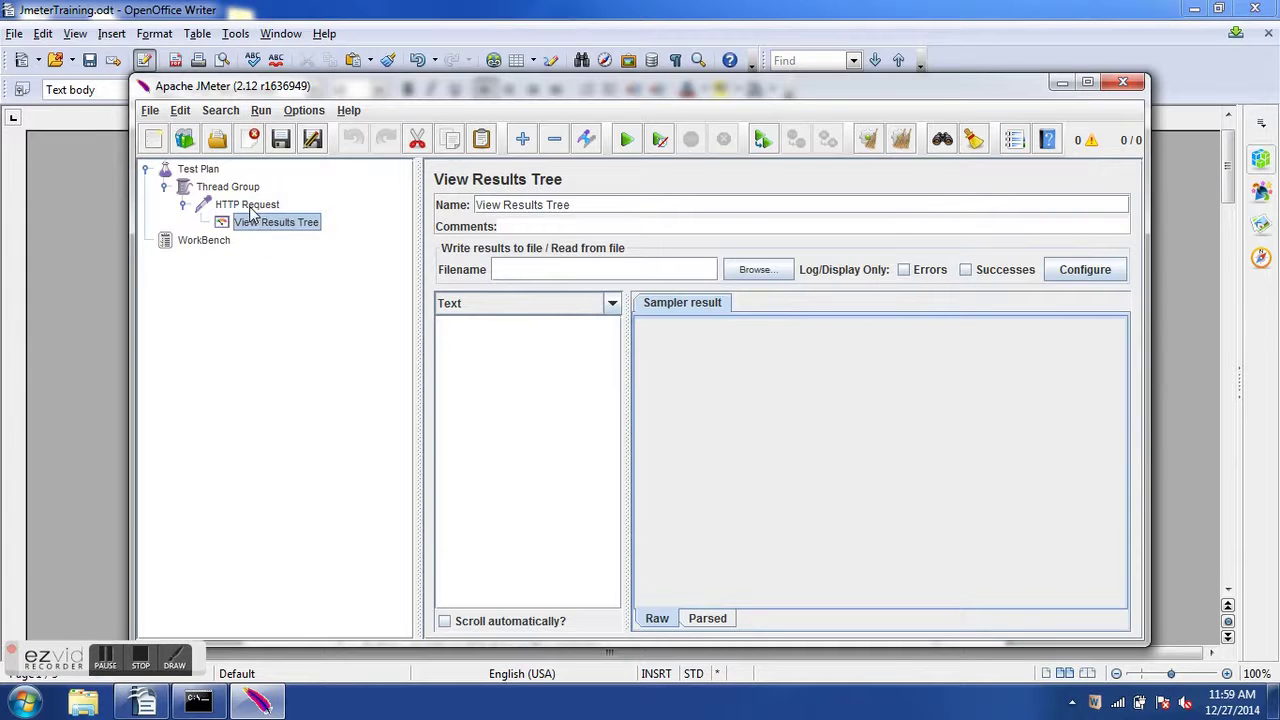
{"action": "left_click", "coordinate": [252, 208]}
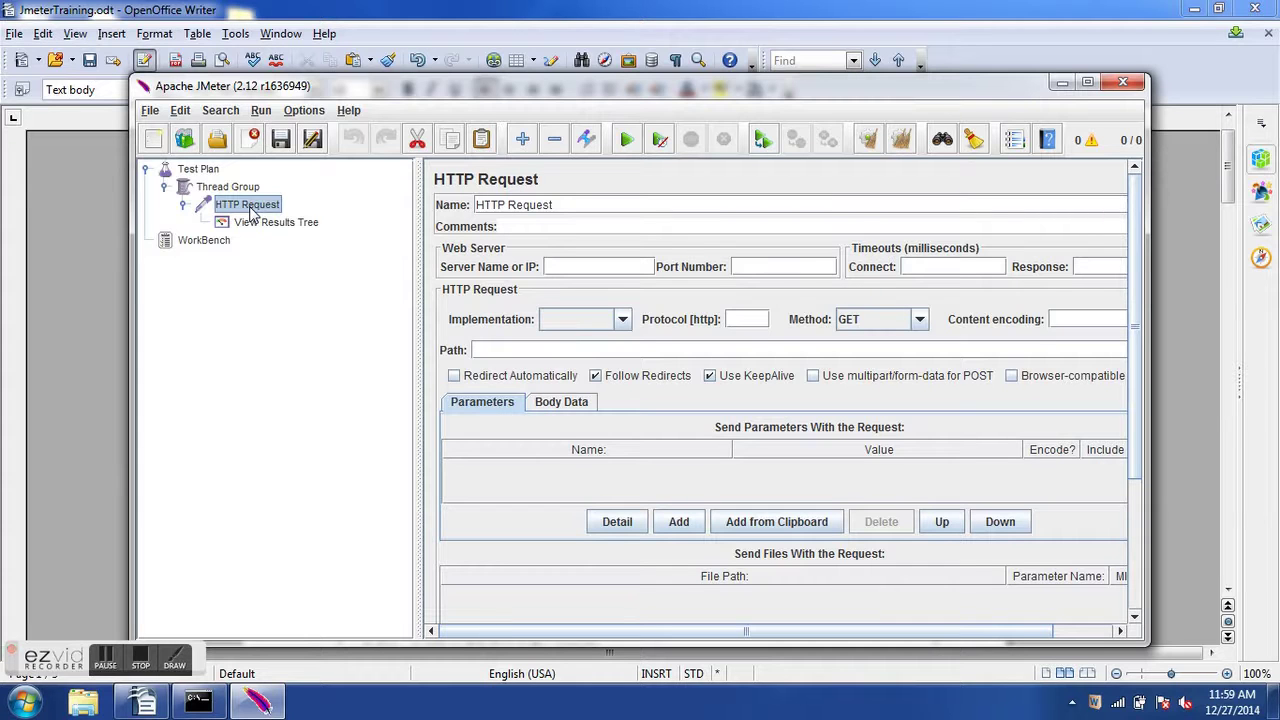
{"action": "left_click", "coordinate": [284, 225]}
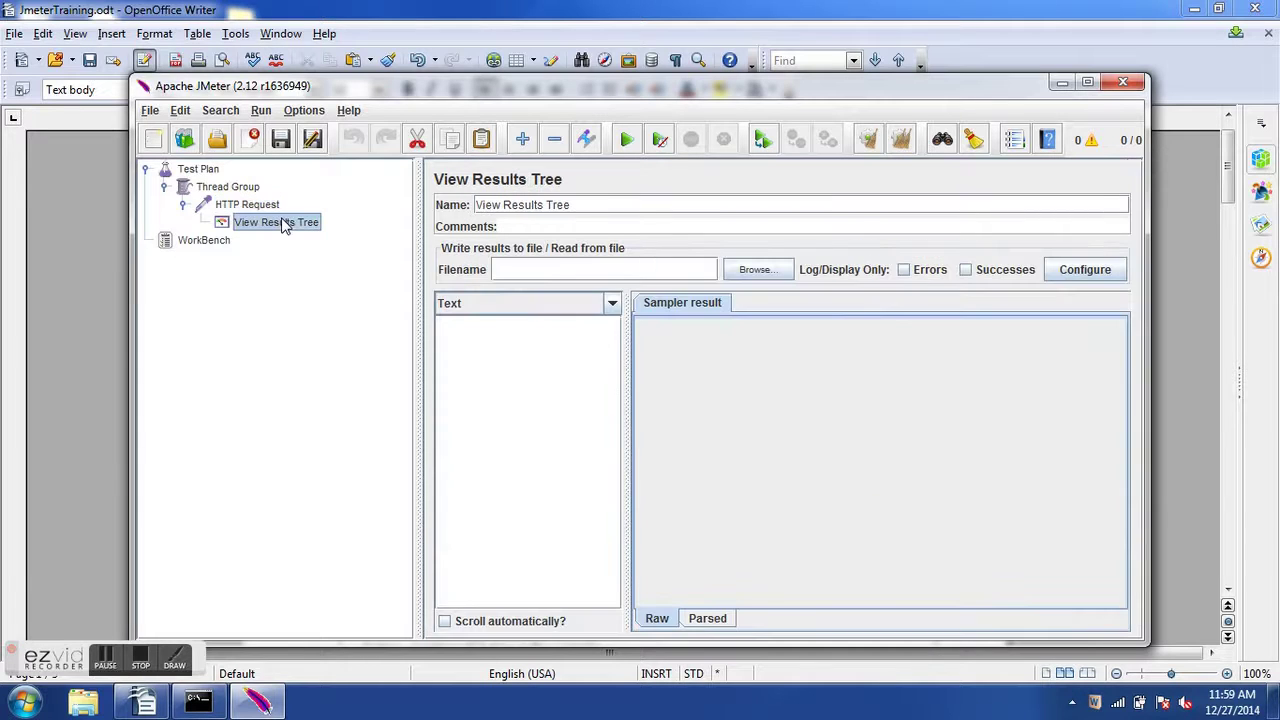
{"action": "left_click", "coordinate": [576, 204]}
{"action": "left_click", "coordinate": [768, 281]}
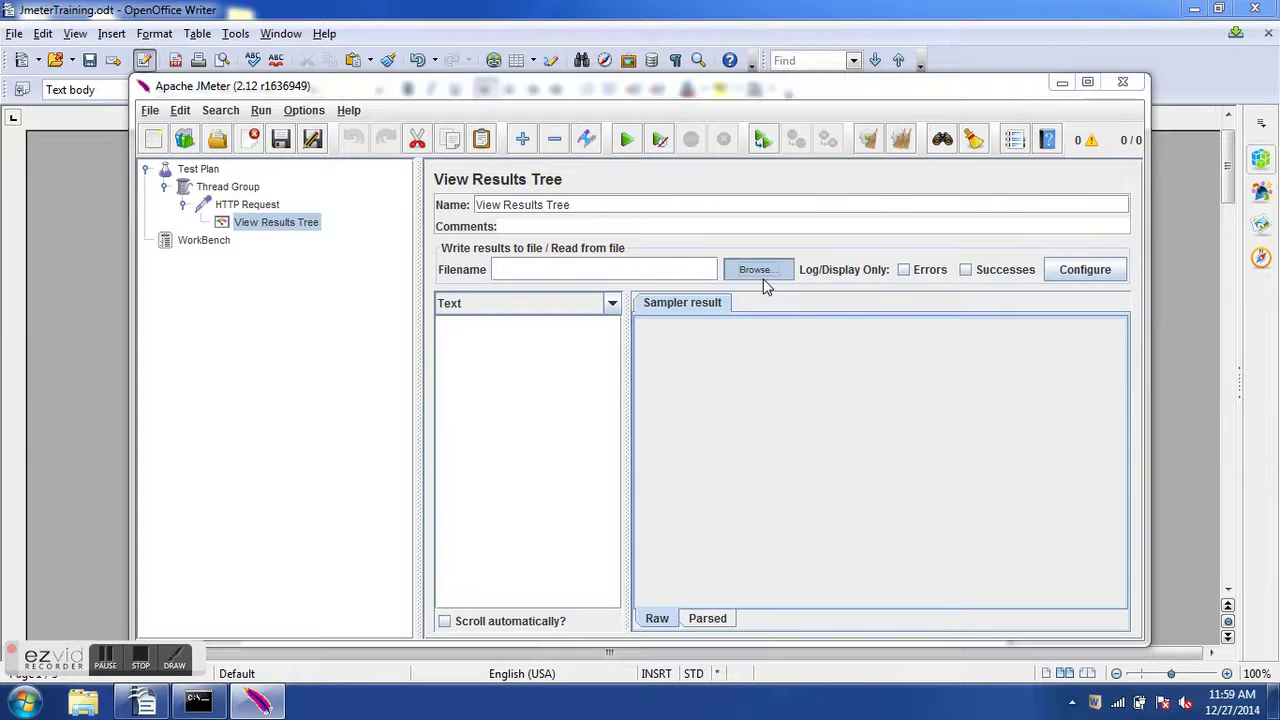
{"action": "left_click", "coordinate": [823, 508]}
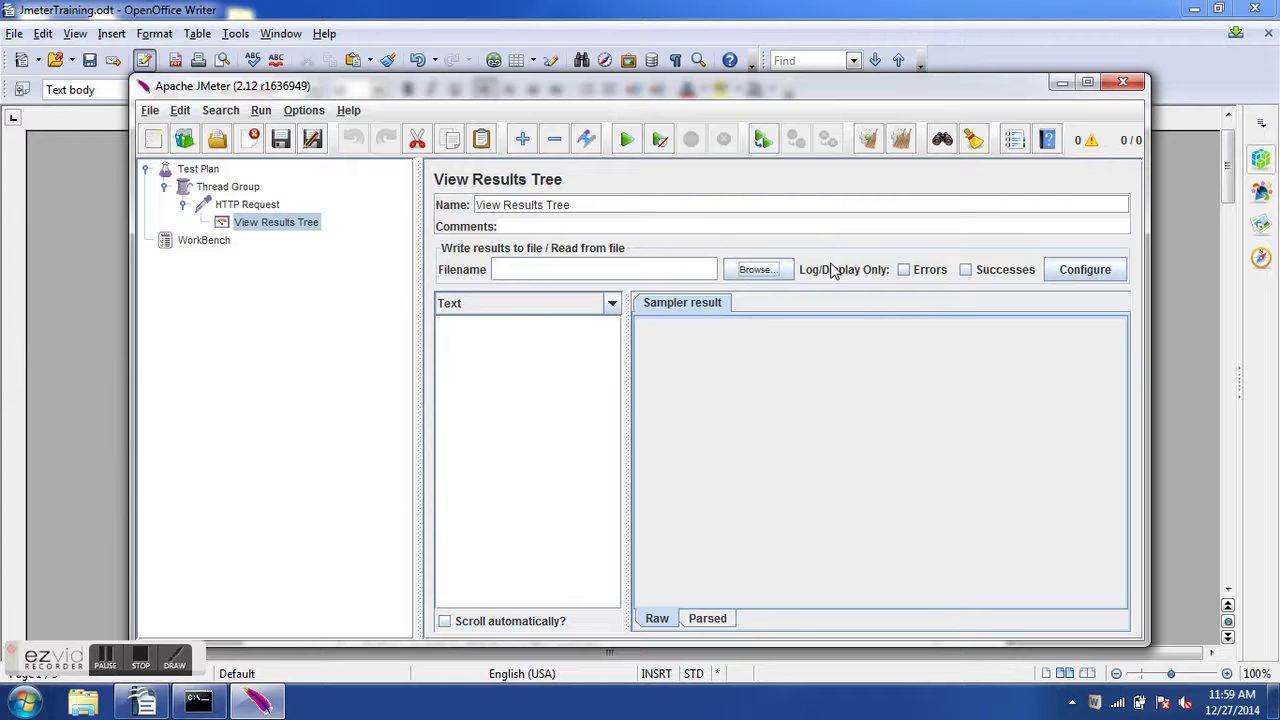
{"action": "left_click", "coordinate": [924, 278]}
{"action": "left_click", "coordinate": [966, 272]}
{"action": "left_click", "coordinate": [926, 275]}
{"action": "left_click", "coordinate": [966, 275]}
{"action": "left_click", "coordinate": [984, 275]}
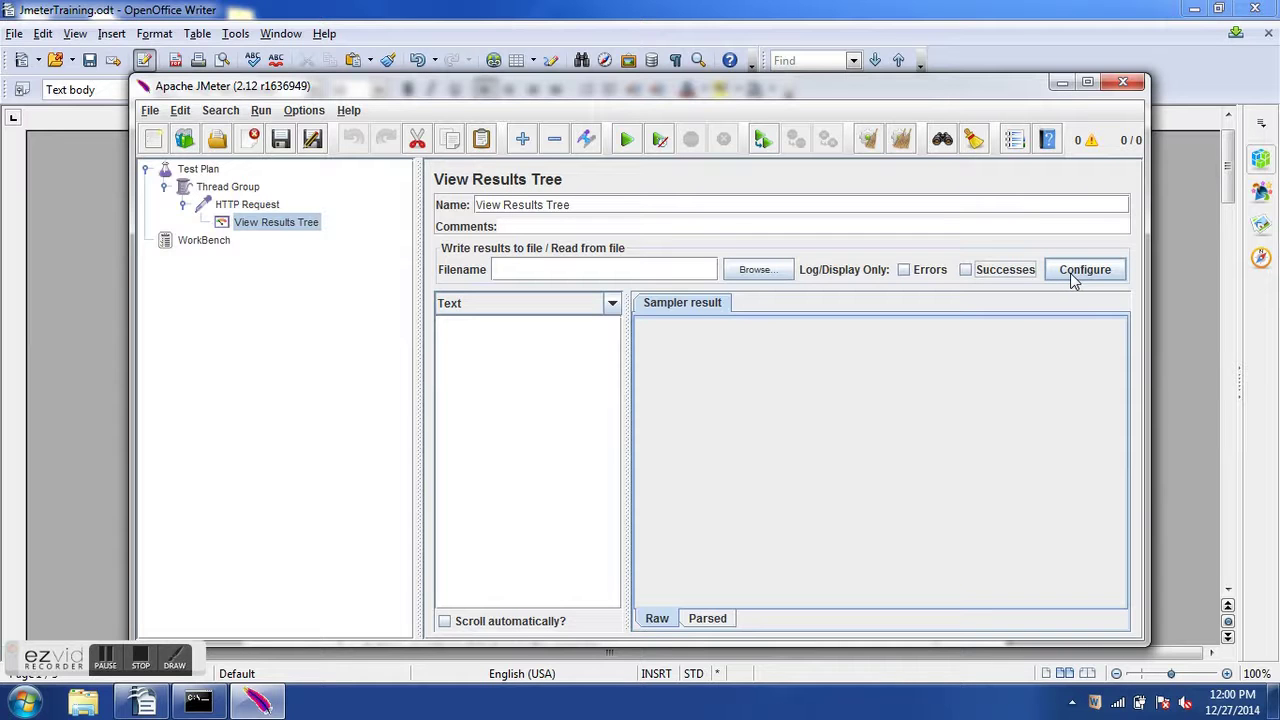
Review the fields in the View Results Tree listener's Sample Result Save Configuration and close it
{"action": "left_click", "coordinate": [1072, 279]}
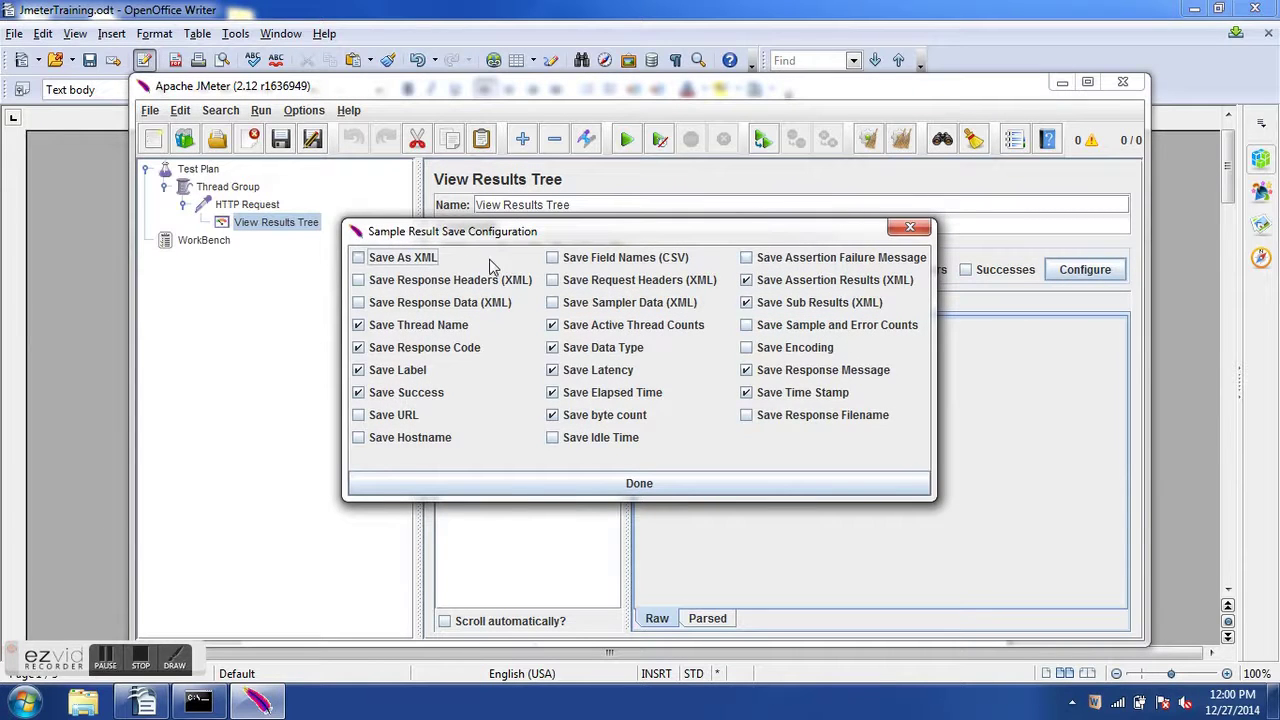
{"action": "left_click_drag", "start_coordinate": [495, 243], "coordinate": [533, 286]}
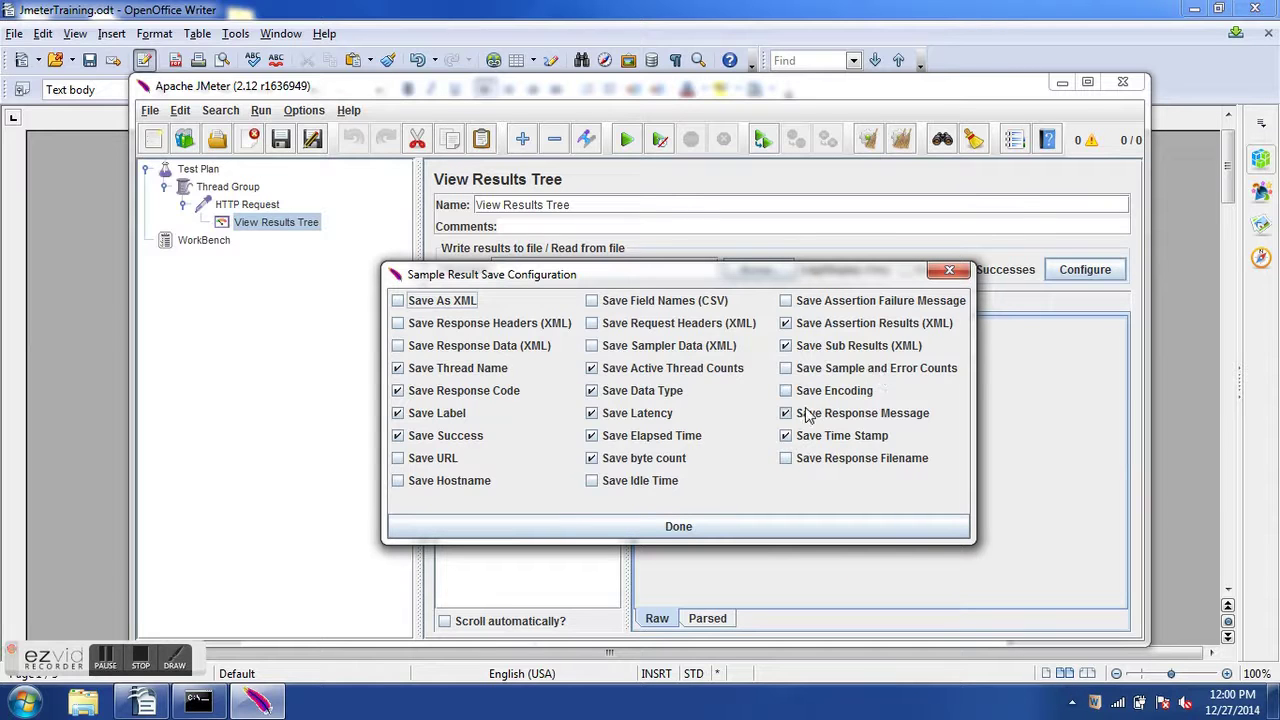
{"action": "left_click", "coordinate": [693, 530]}
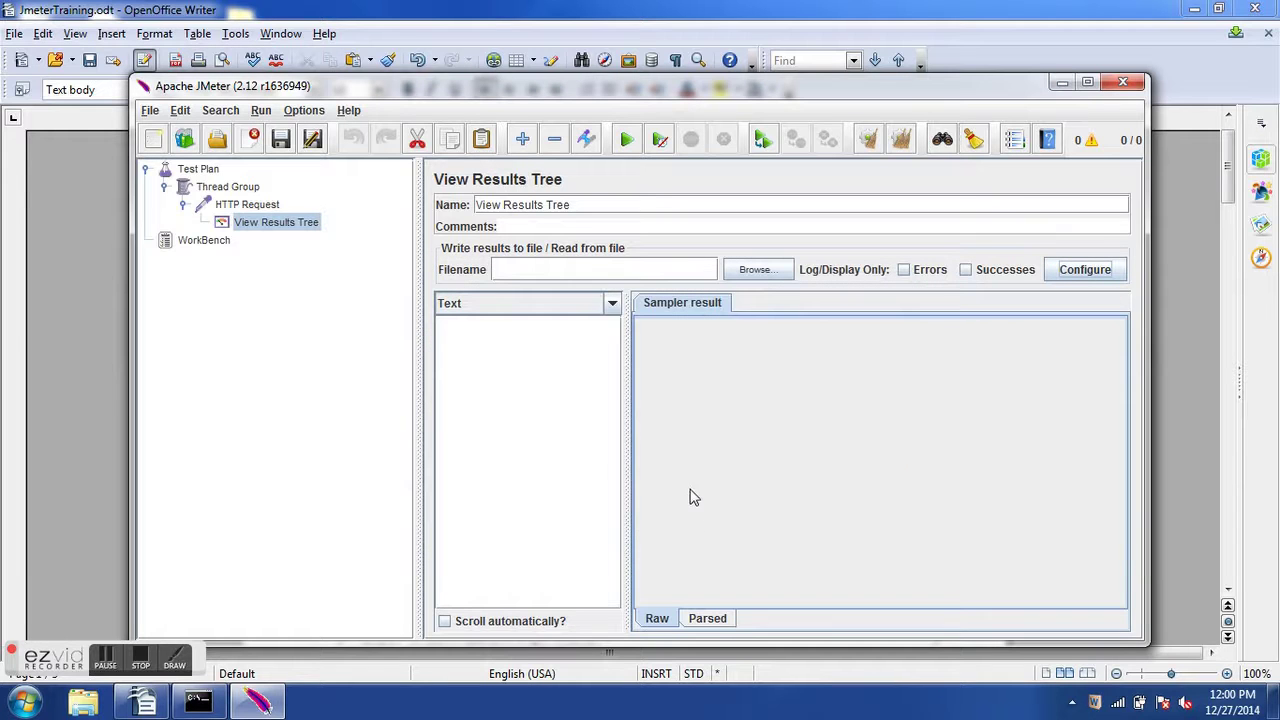
Set the View Results Tree listener's display format to HTML
{"action": "left_click", "coordinate": [610, 304]}
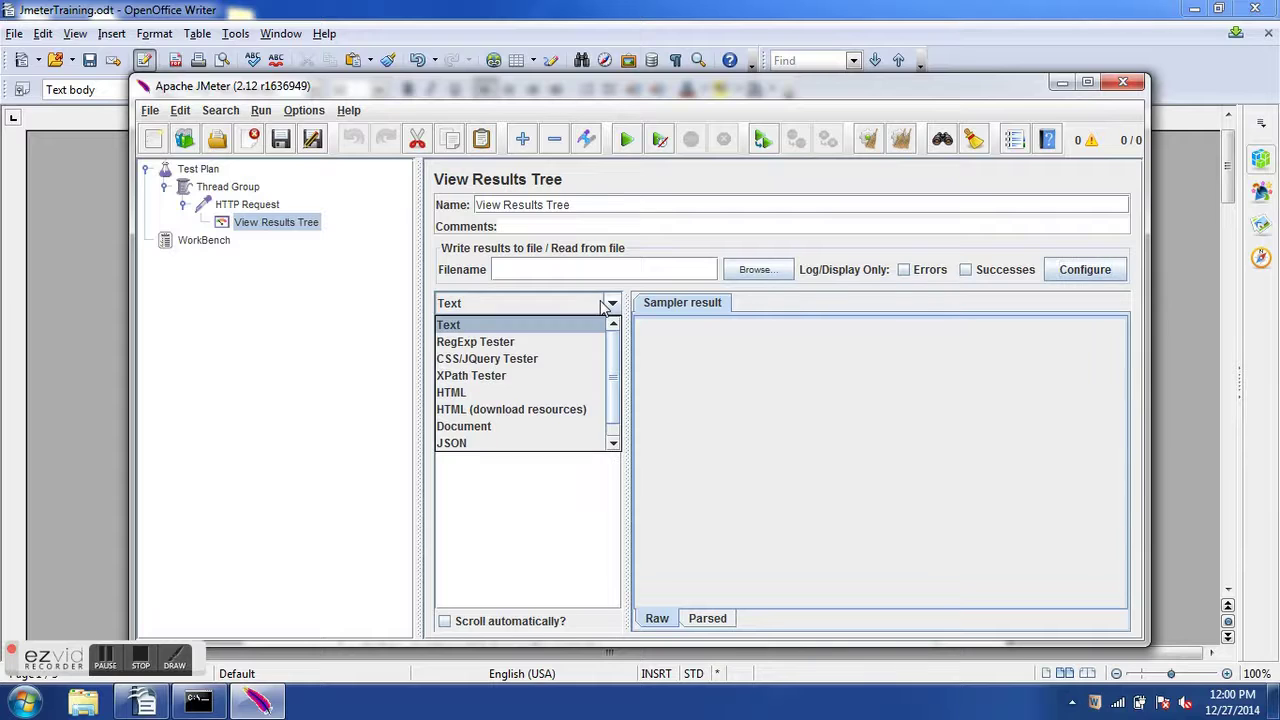
{"action": "left_click", "coordinate": [534, 393]}
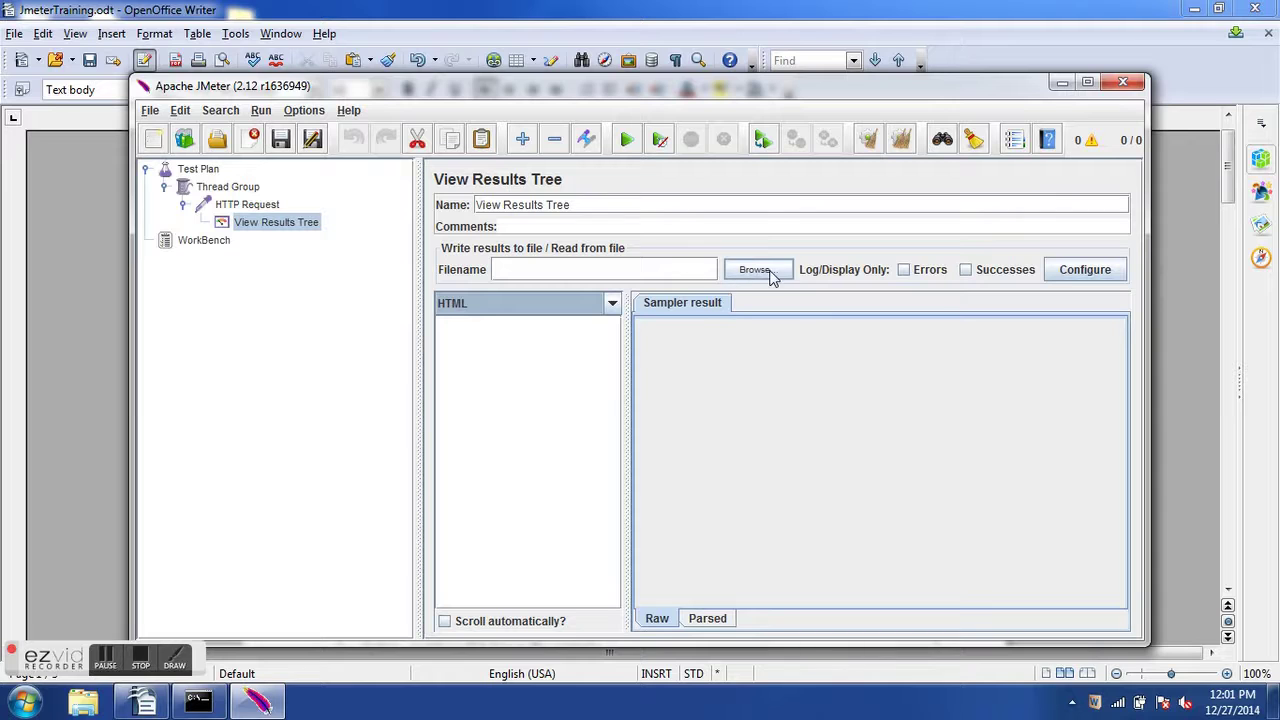
{"action": "left_click", "coordinate": [555, 268]}
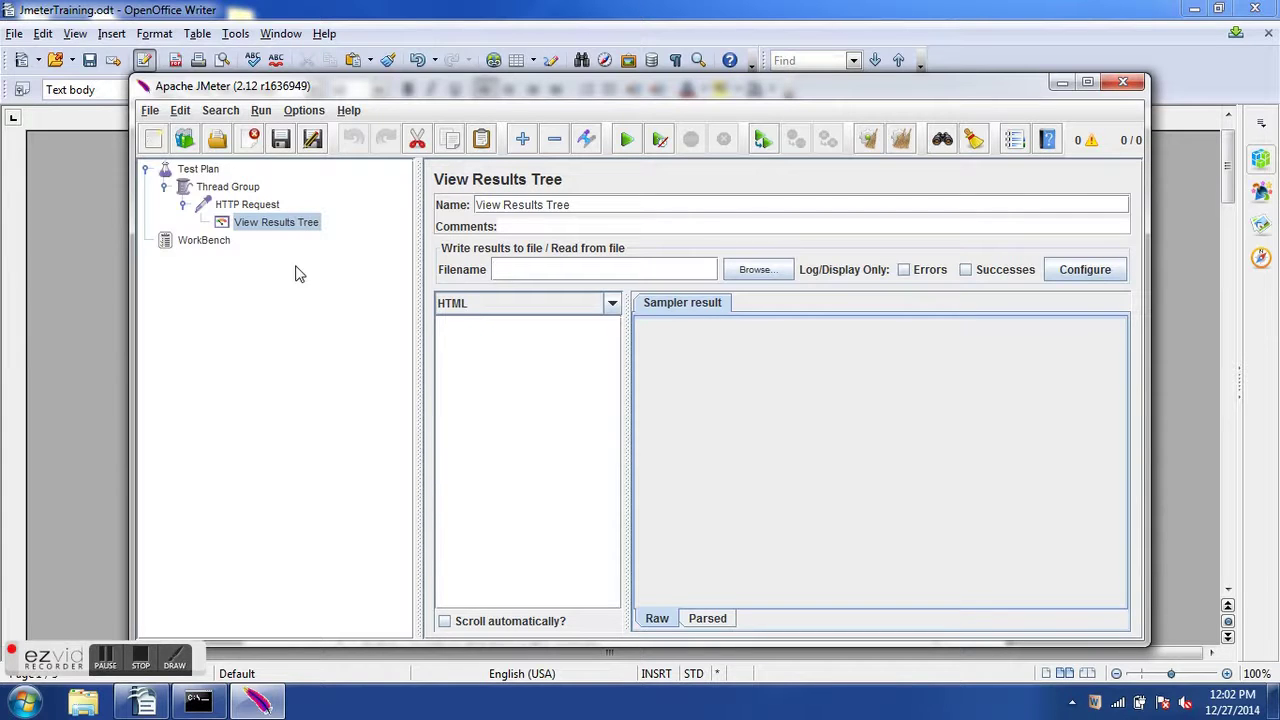
Add a Graph Results listener under the HTTP Request
{"action": "left_click", "coordinate": [250, 205]}
{"action": "right_click", "coordinate": [253, 206]}
{"action": "mouse_move", "coordinate": [292, 217]}
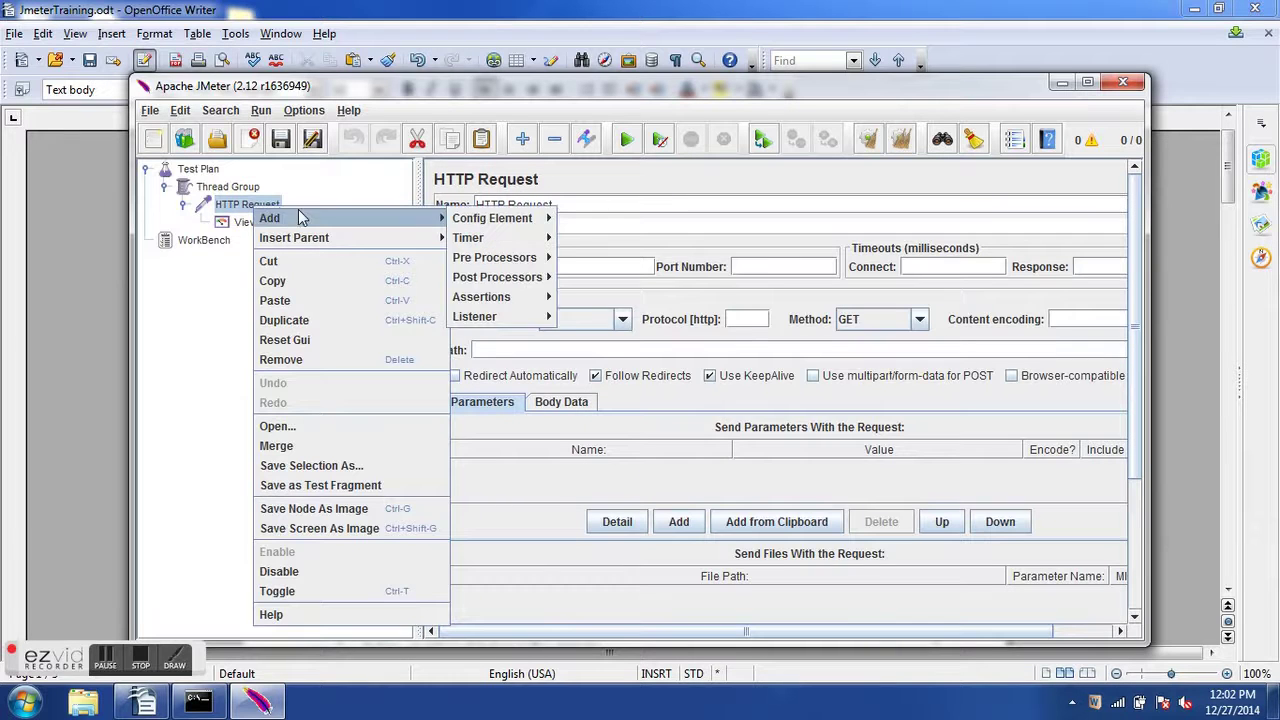
{"action": "mouse_move", "coordinate": [520, 316]}
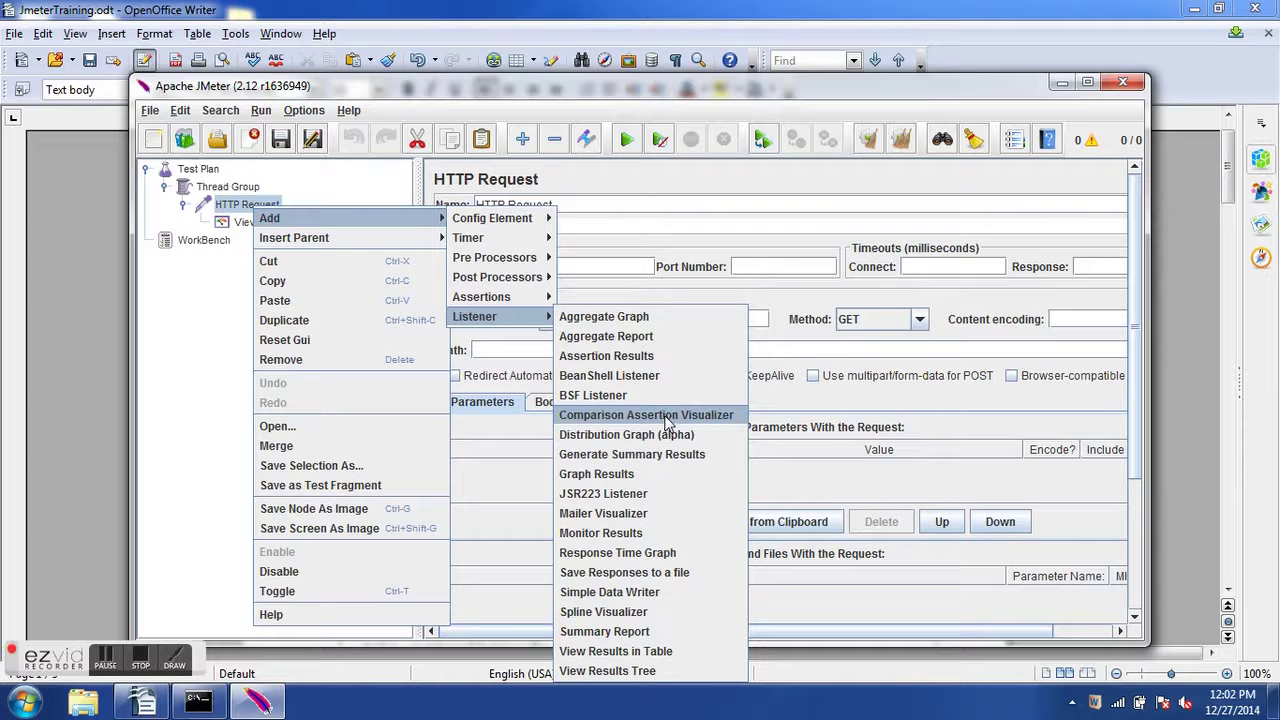
{"action": "left_click", "coordinate": [653, 472]}
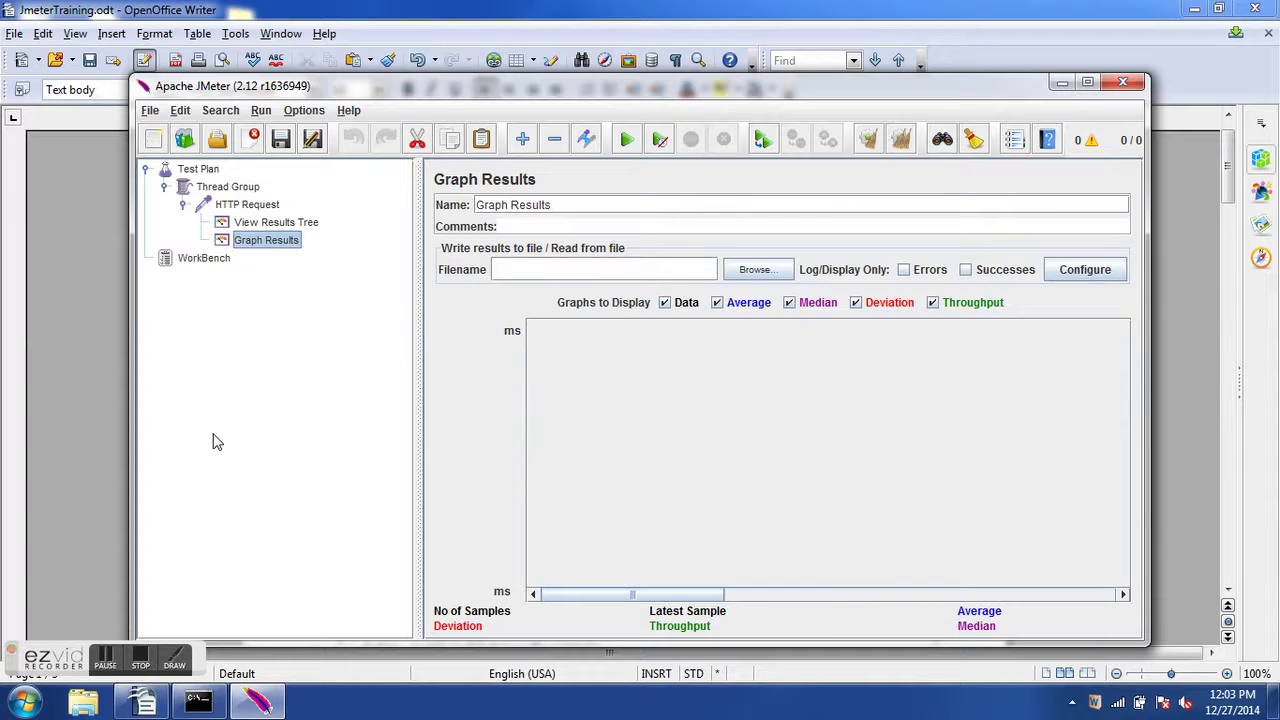
Add an Assertion Results listener under the HTTP Request
{"action": "left_click", "coordinate": [250, 208]}
{"action": "right_click", "coordinate": [258, 210]}
{"action": "mouse_move", "coordinate": [268, 217]}
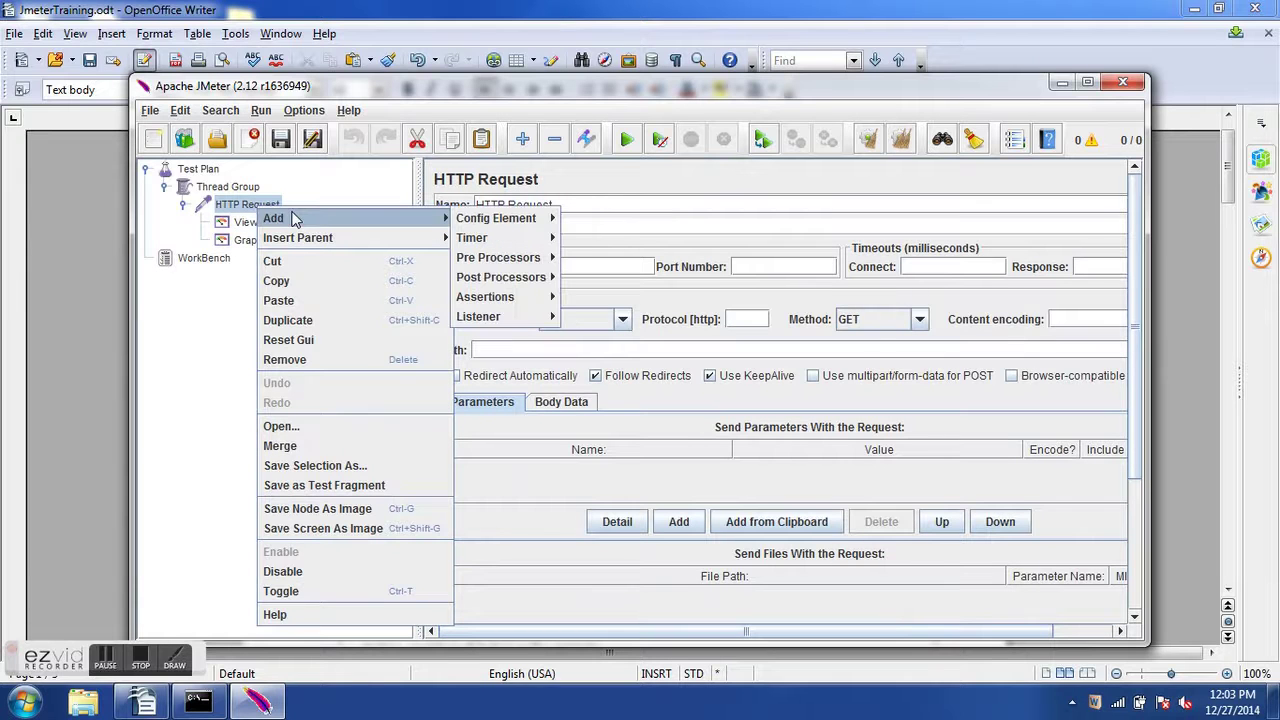
{"action": "mouse_move", "coordinate": [505, 219]}
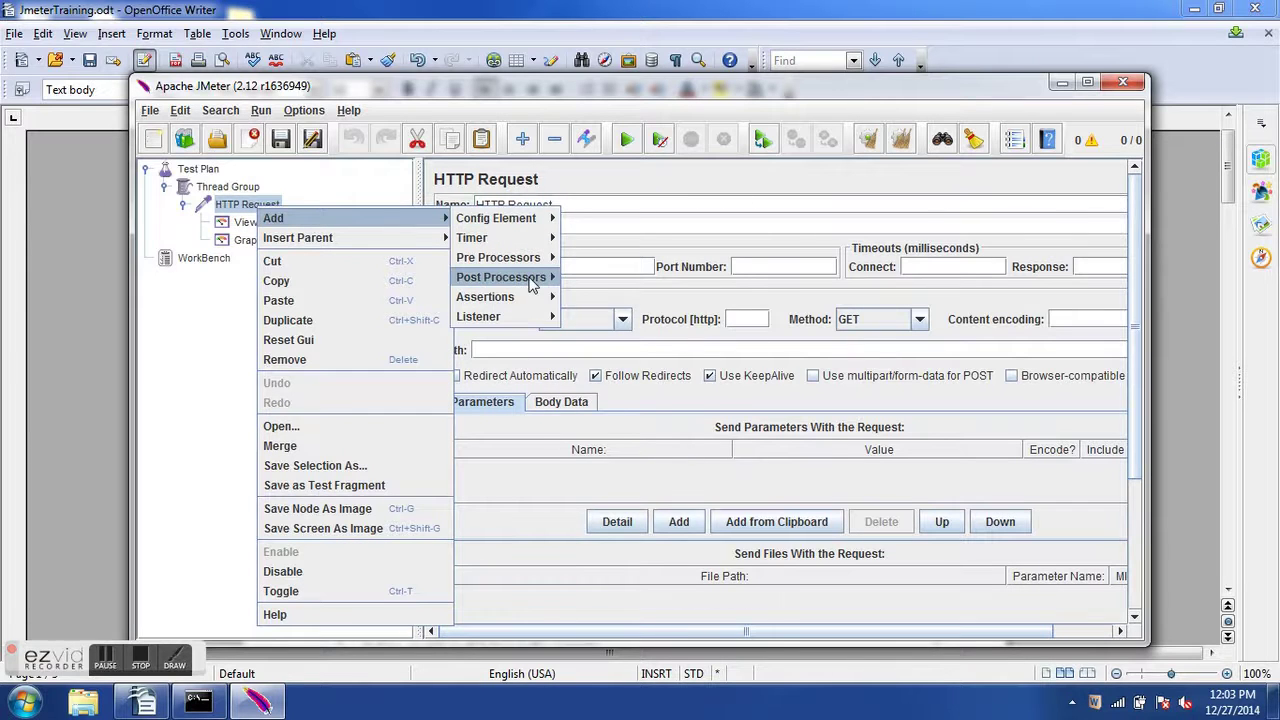
{"action": "mouse_move", "coordinate": [528, 300]}
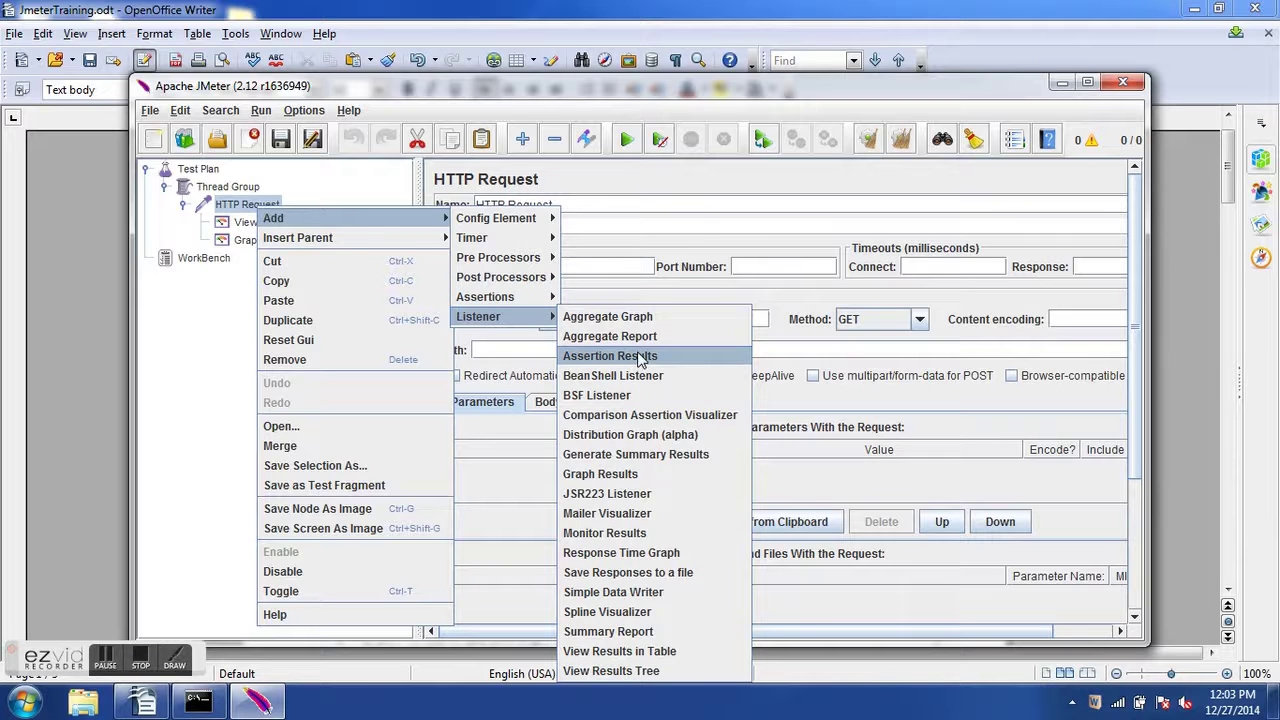
{"action": "left_click", "coordinate": [641, 395]}
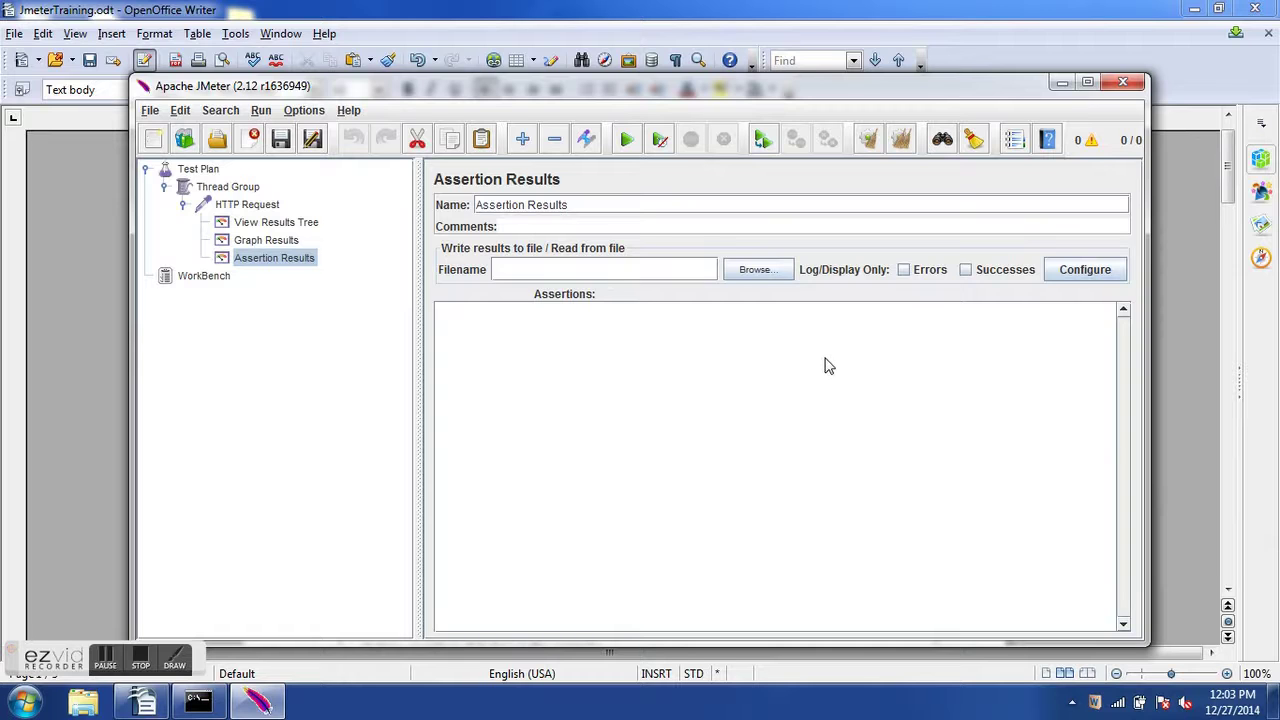
Look through the assertion types that can be added to the HTTP Request, without adding one
{"action": "left_click", "coordinate": [262, 205]}
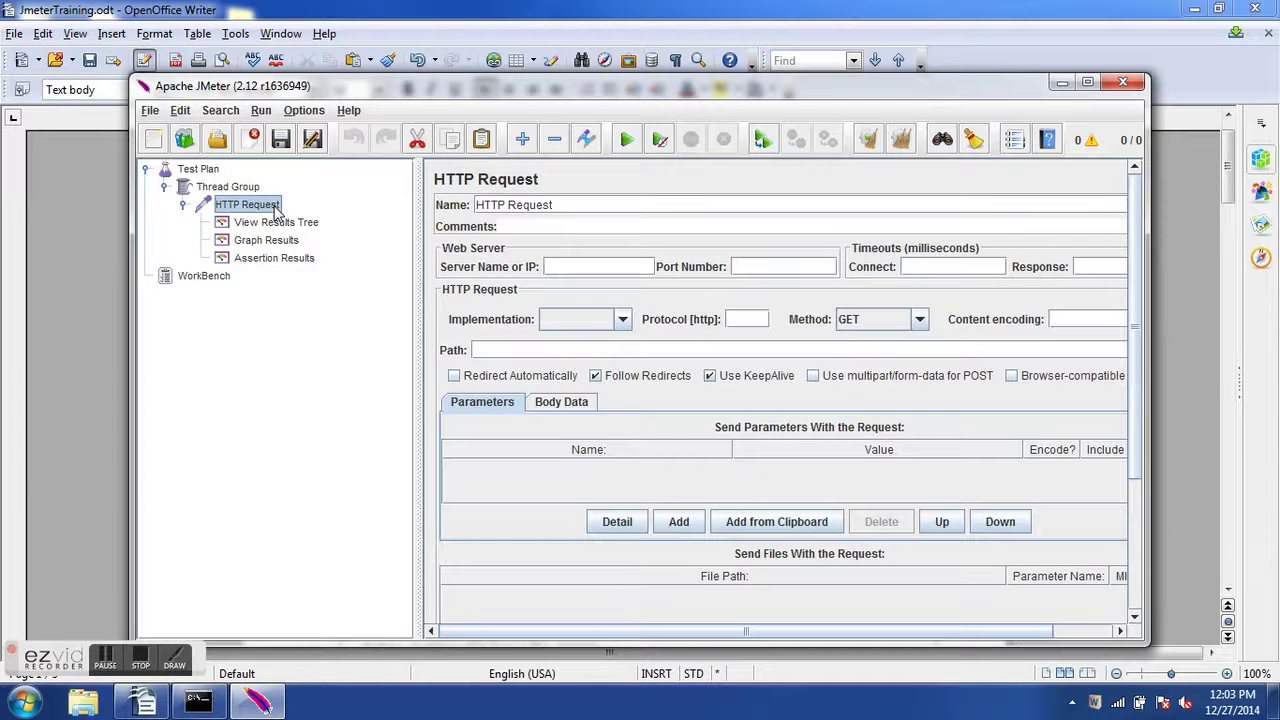
{"action": "right_click", "coordinate": [276, 212]}
{"action": "mouse_move", "coordinate": [300, 218]}
{"action": "mouse_move", "coordinate": [507, 222]}
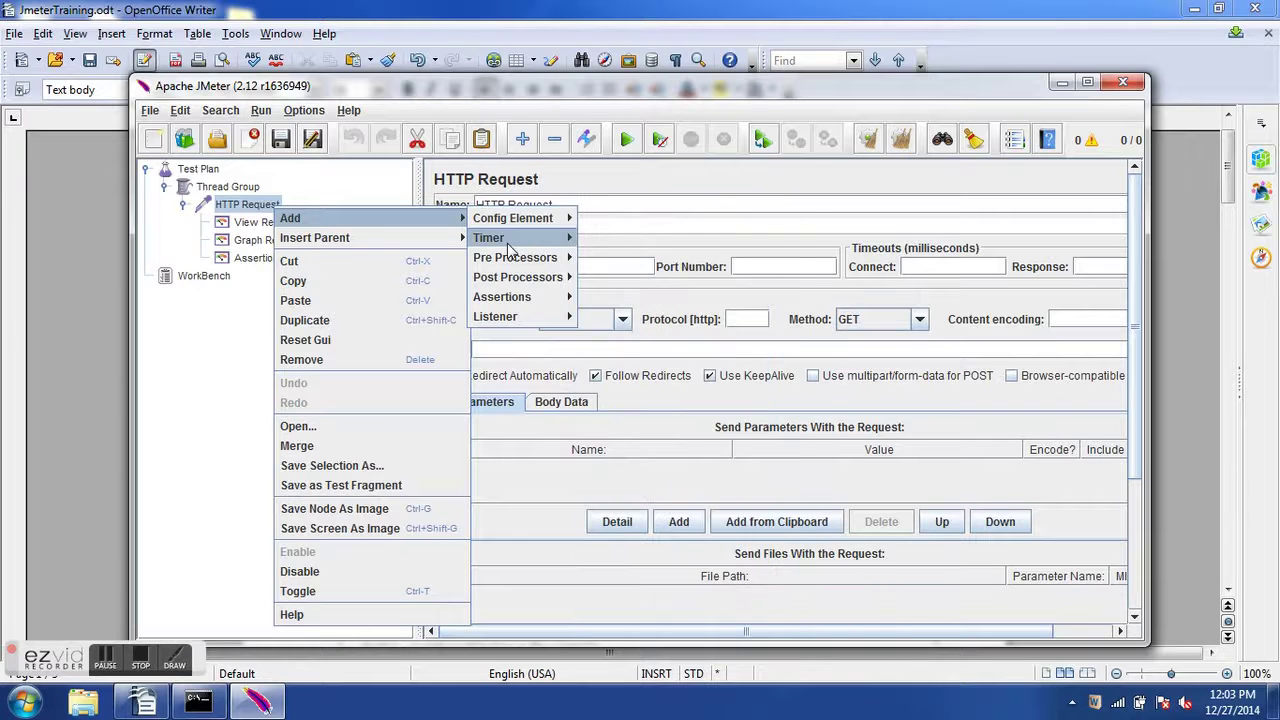
{"action": "mouse_move", "coordinate": [510, 298]}
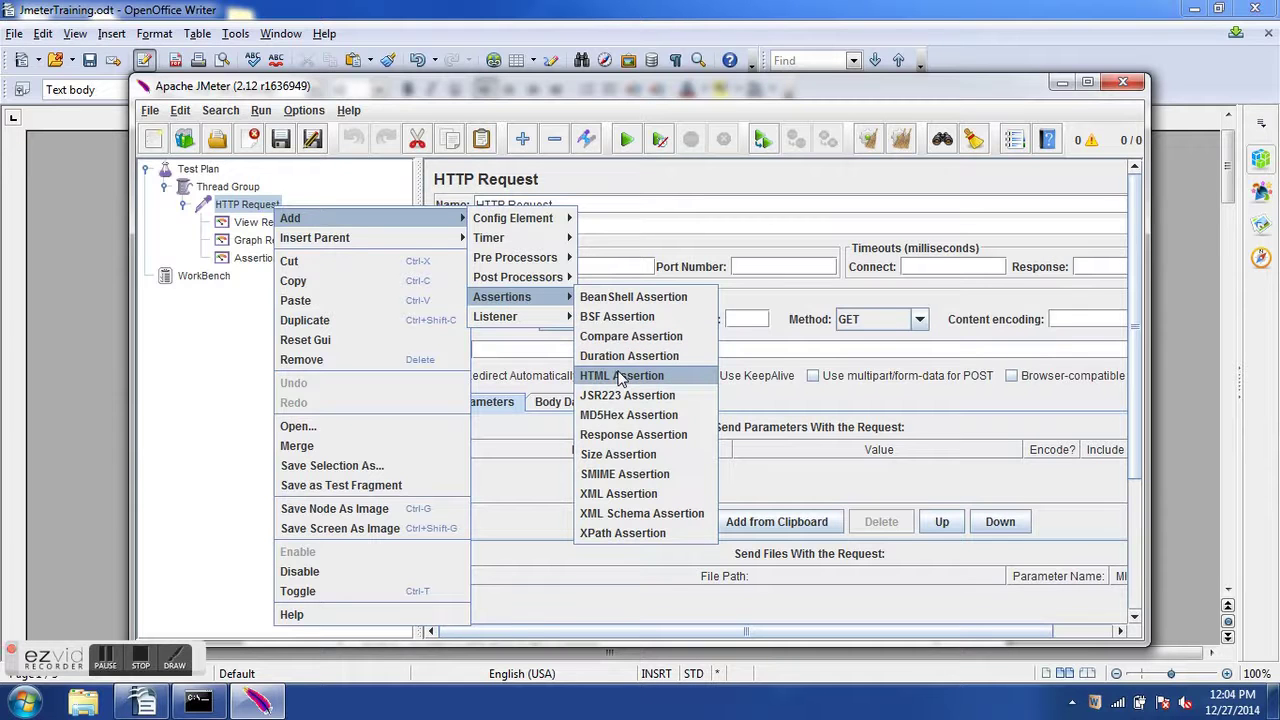
{"action": "left_click", "coordinate": [660, 231]}
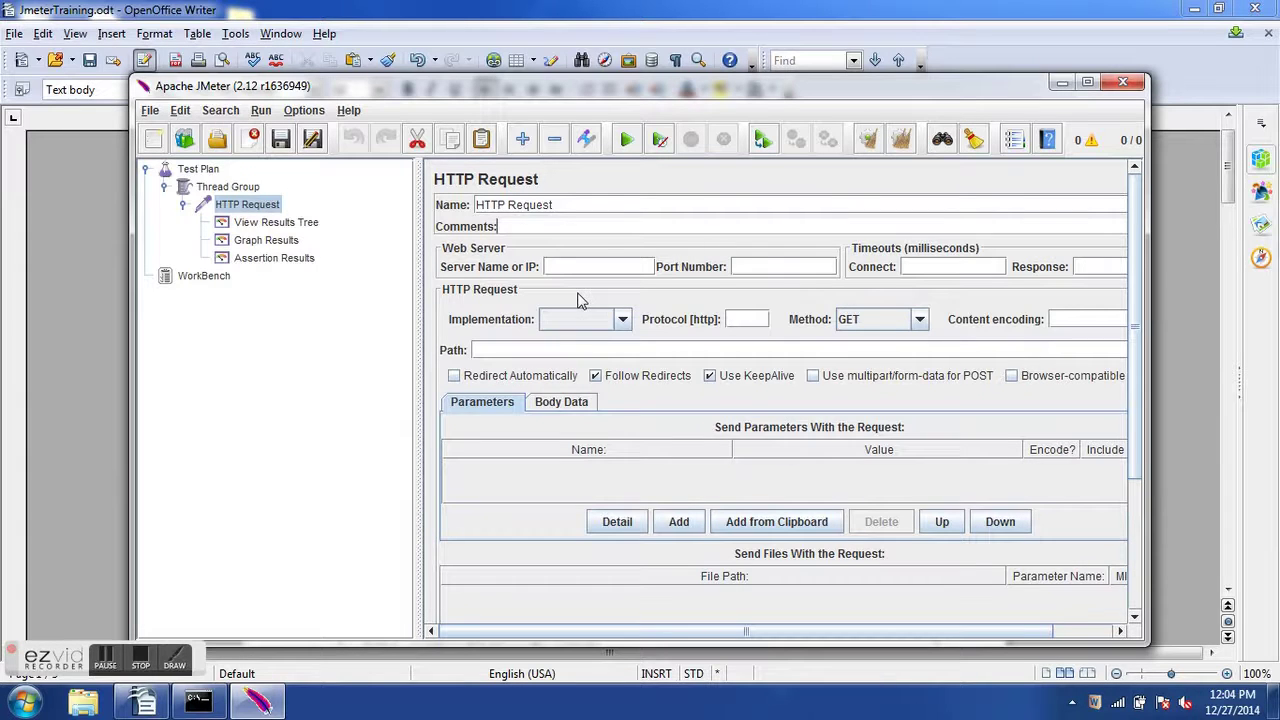
Review the Assertion Results listener's Sample Result Save Configuration and close it
{"action": "left_click", "coordinate": [290, 259]}
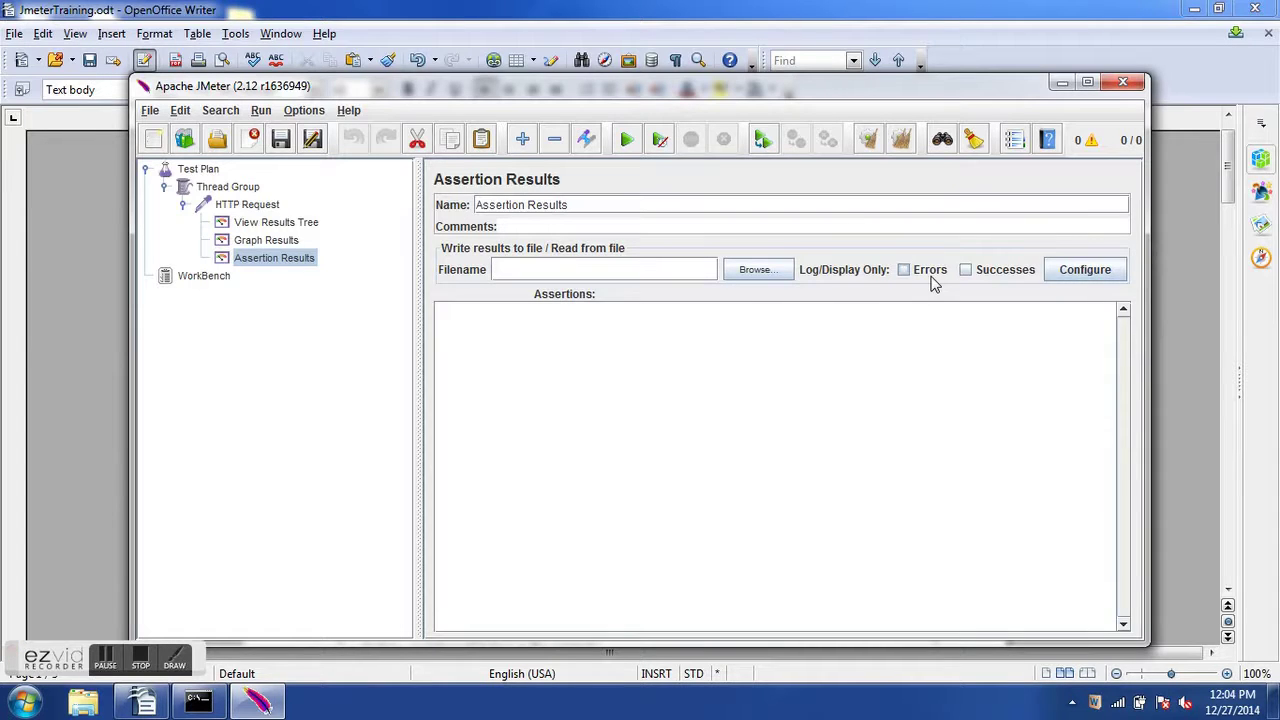
{"action": "left_click", "coordinate": [1075, 271]}
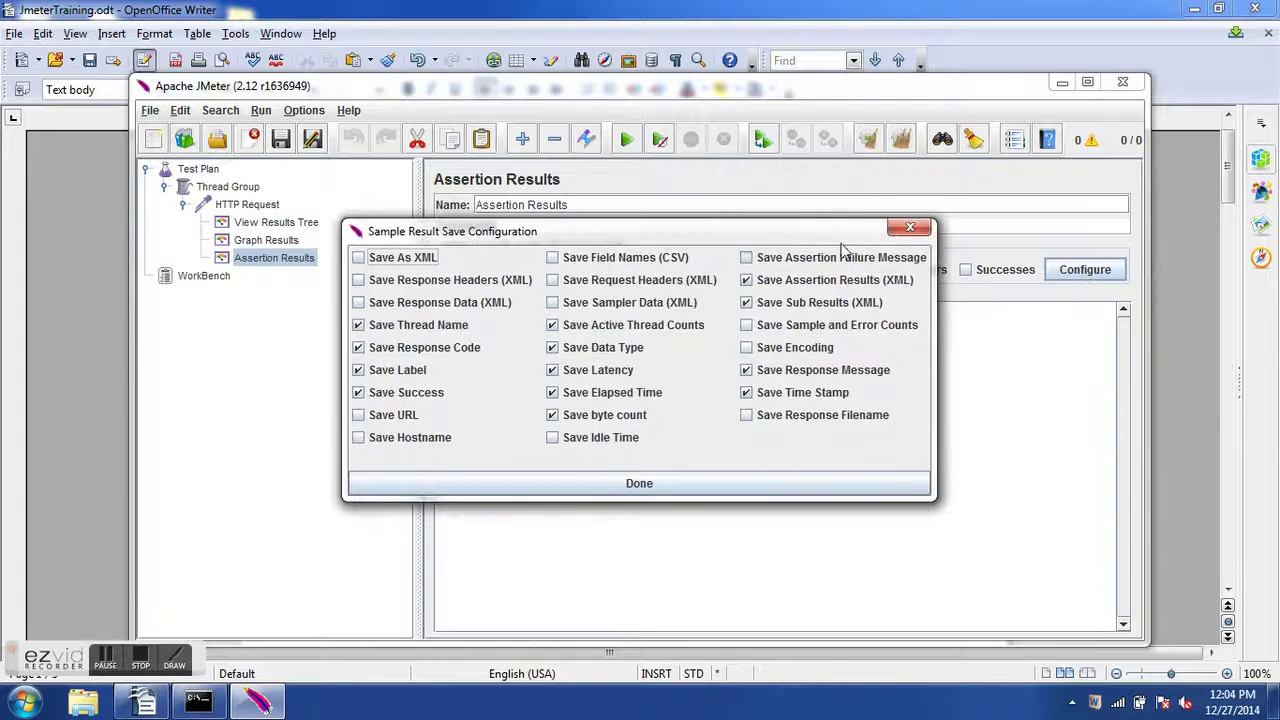
{"action": "left_click_drag", "start_coordinate": [700, 231], "coordinate": [759, 264]}
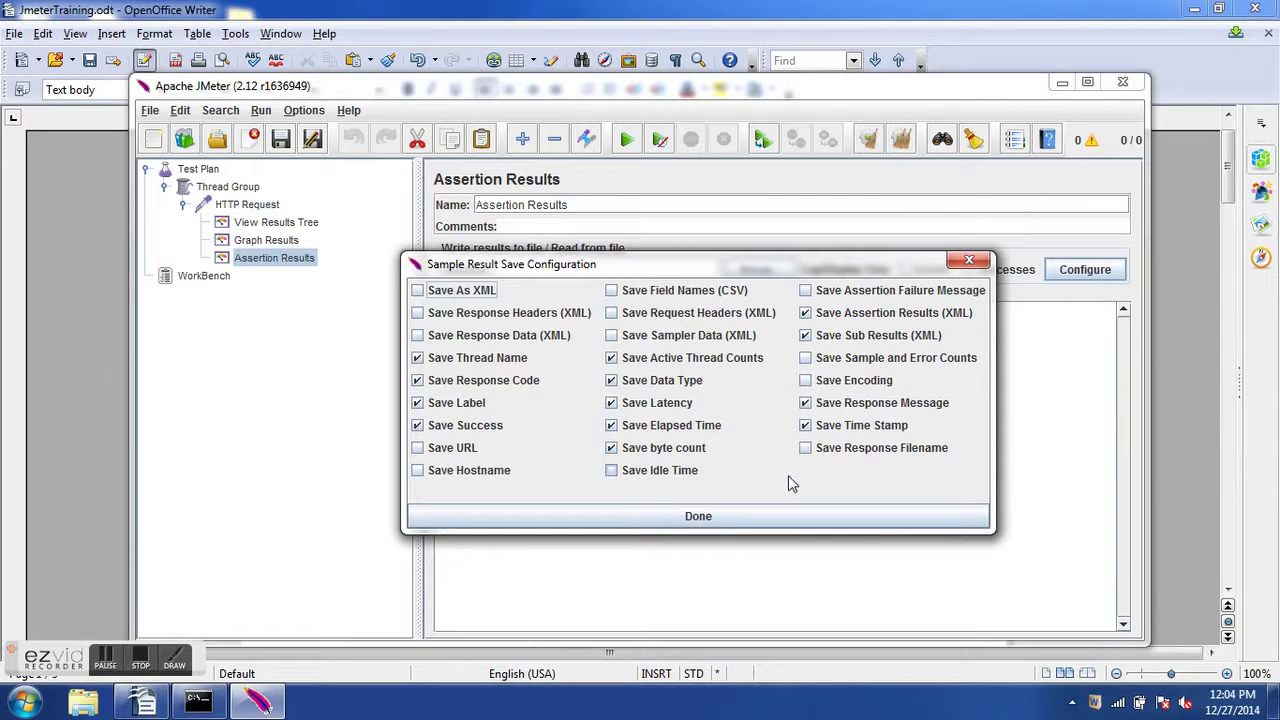
{"action": "left_click", "coordinate": [966, 262]}
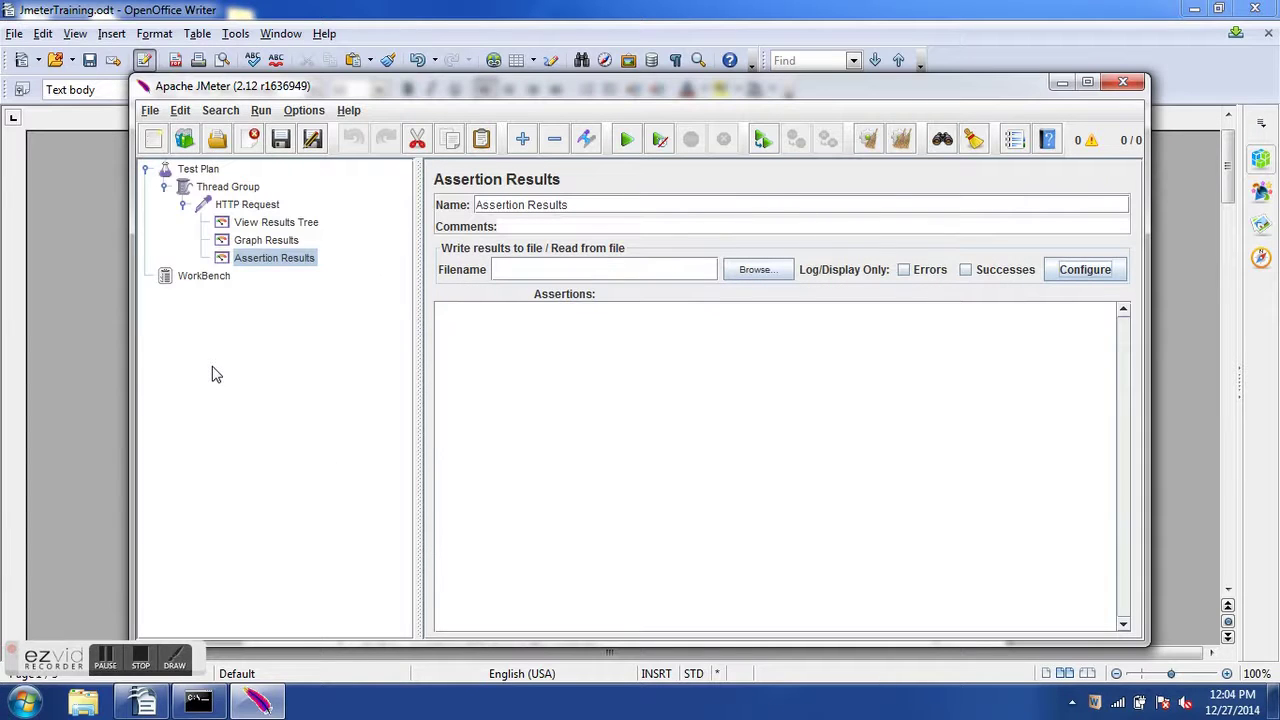
Add an Aggregate Report listener under the HTTP Request
{"action": "left_click", "coordinate": [250, 204]}
{"action": "right_click", "coordinate": [250, 205]}
{"action": "mouse_move", "coordinate": [420, 235]}
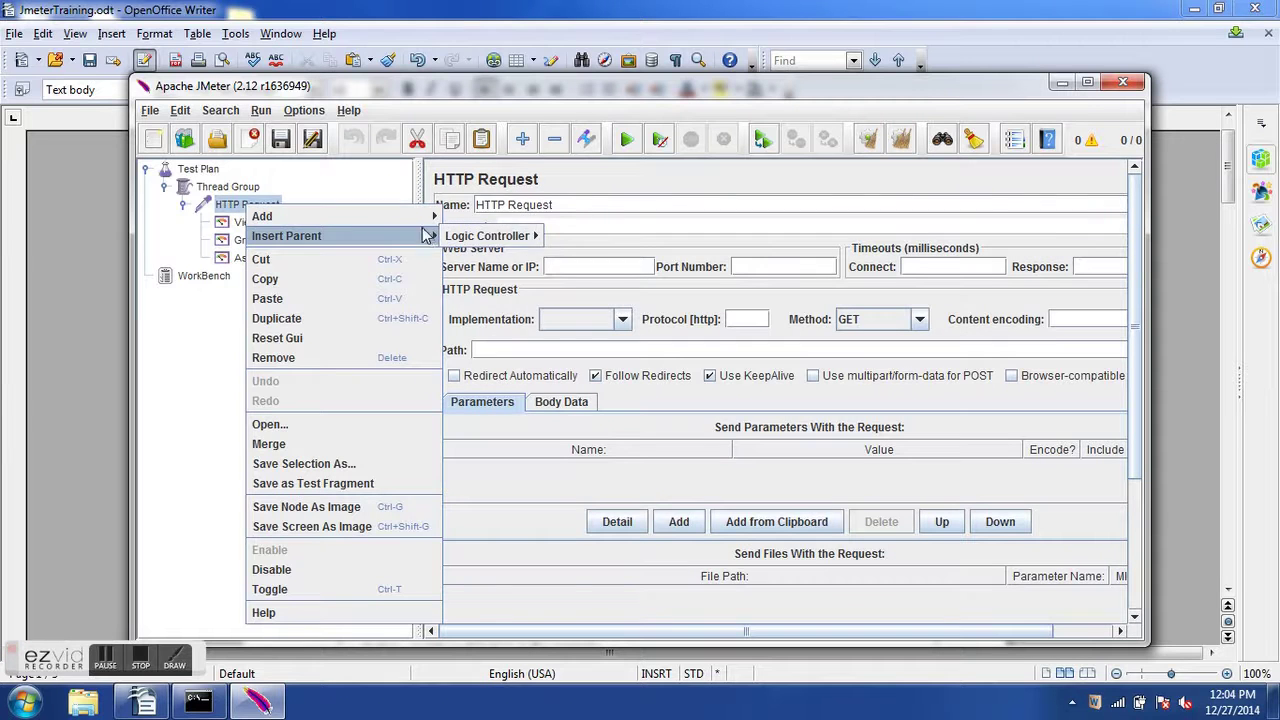
{"action": "mouse_move", "coordinate": [480, 314]}
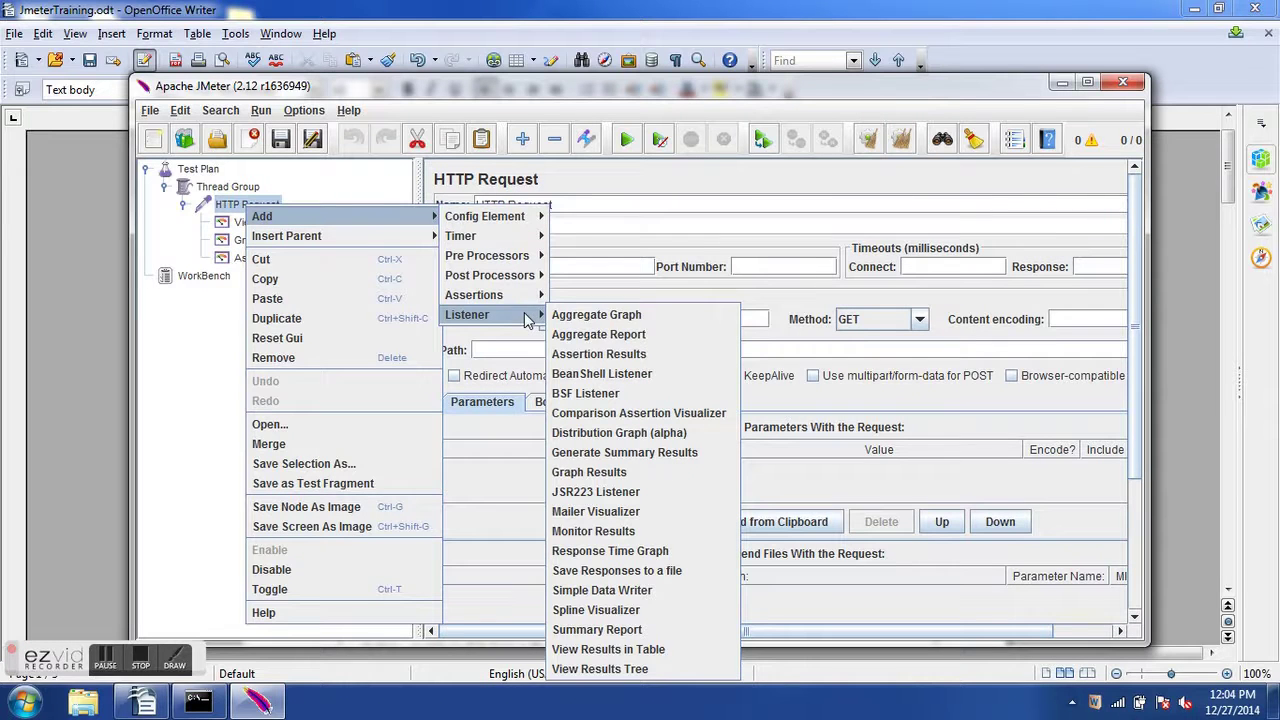
{"action": "left_click", "coordinate": [598, 338]}
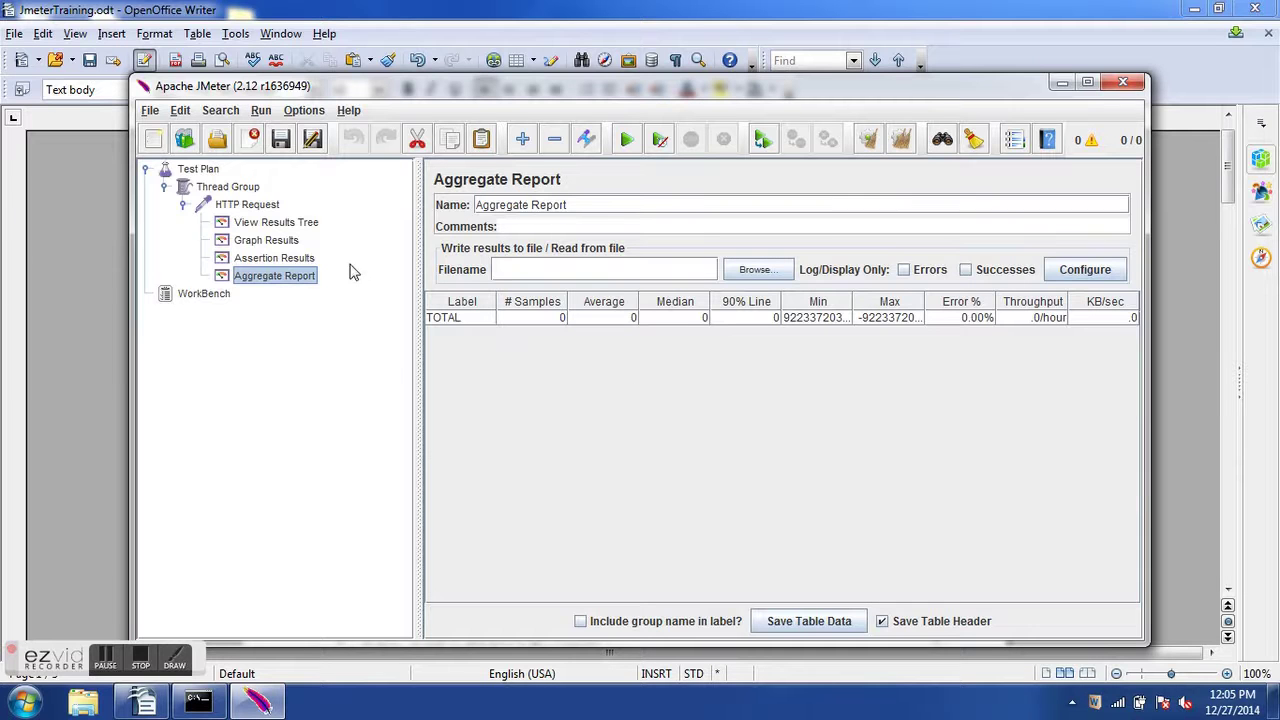
Look through the View Results Tree, Graph Results, Assertion Results and Aggregate Report listeners in turn
{"action": "left_click", "coordinate": [310, 225]}
{"action": "left_click", "coordinate": [283, 242]}
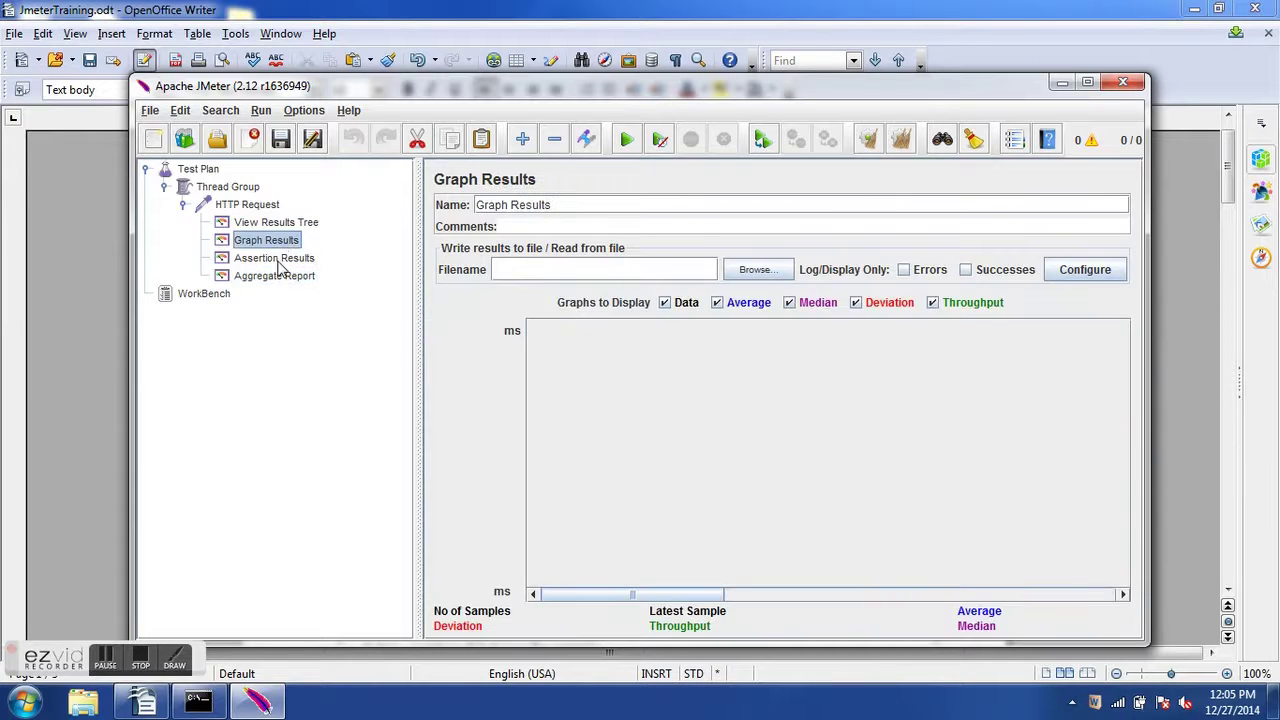
{"action": "left_click", "coordinate": [283, 259]}
{"action": "left_click", "coordinate": [285, 278]}
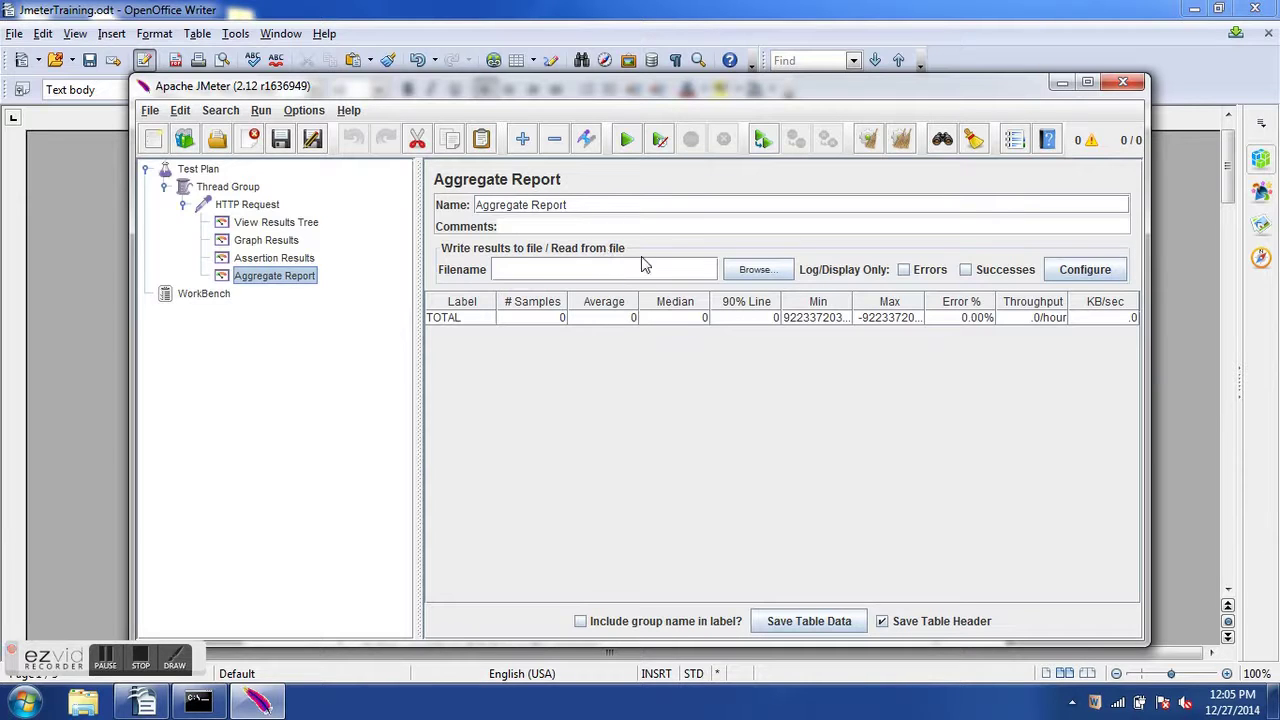
Check the Aggregate Report's results file chooser and its Sample Result Save Configuration, closing both without changes
{"action": "left_click", "coordinate": [752, 272]}
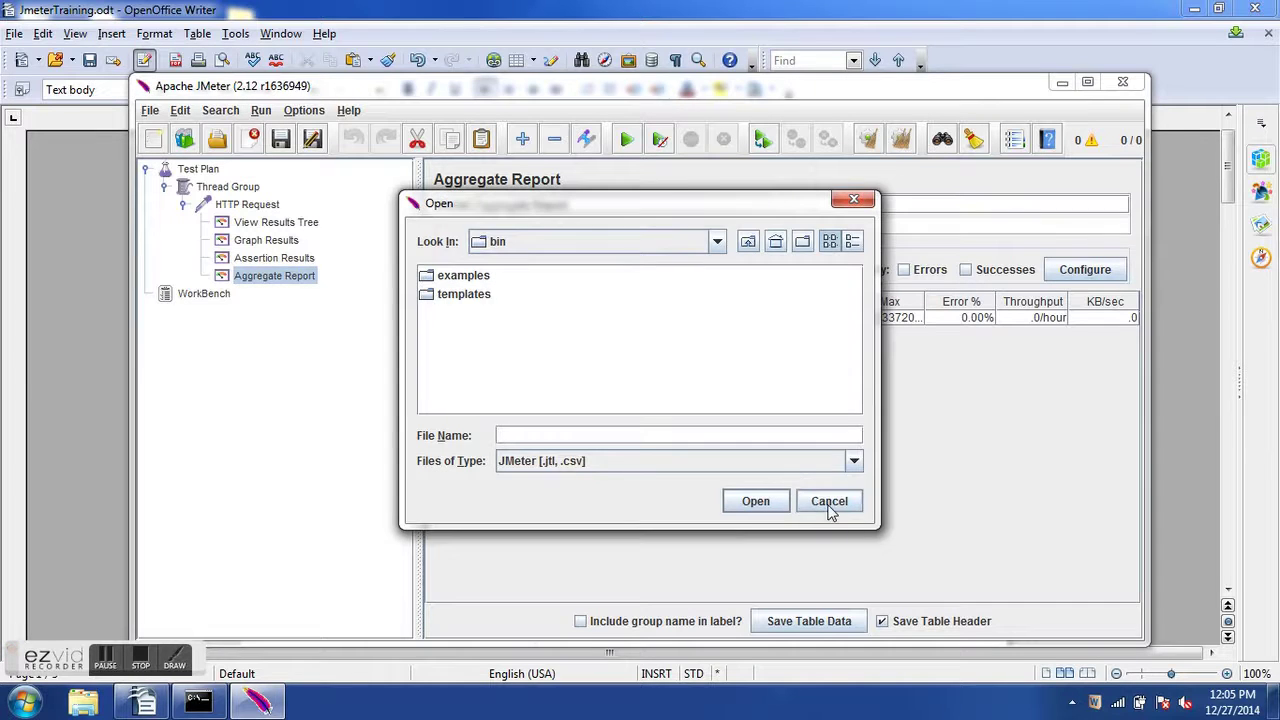
{"action": "left_click", "coordinate": [829, 504]}
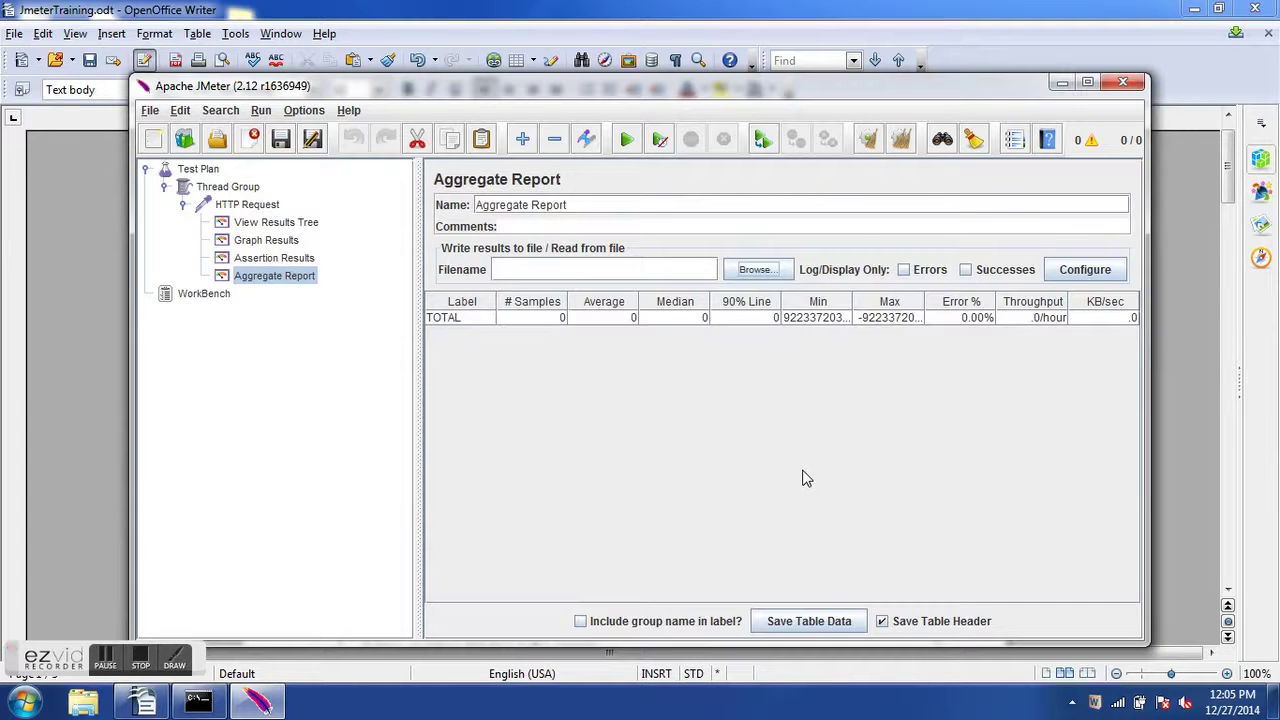
{"action": "left_click", "coordinate": [1080, 268]}
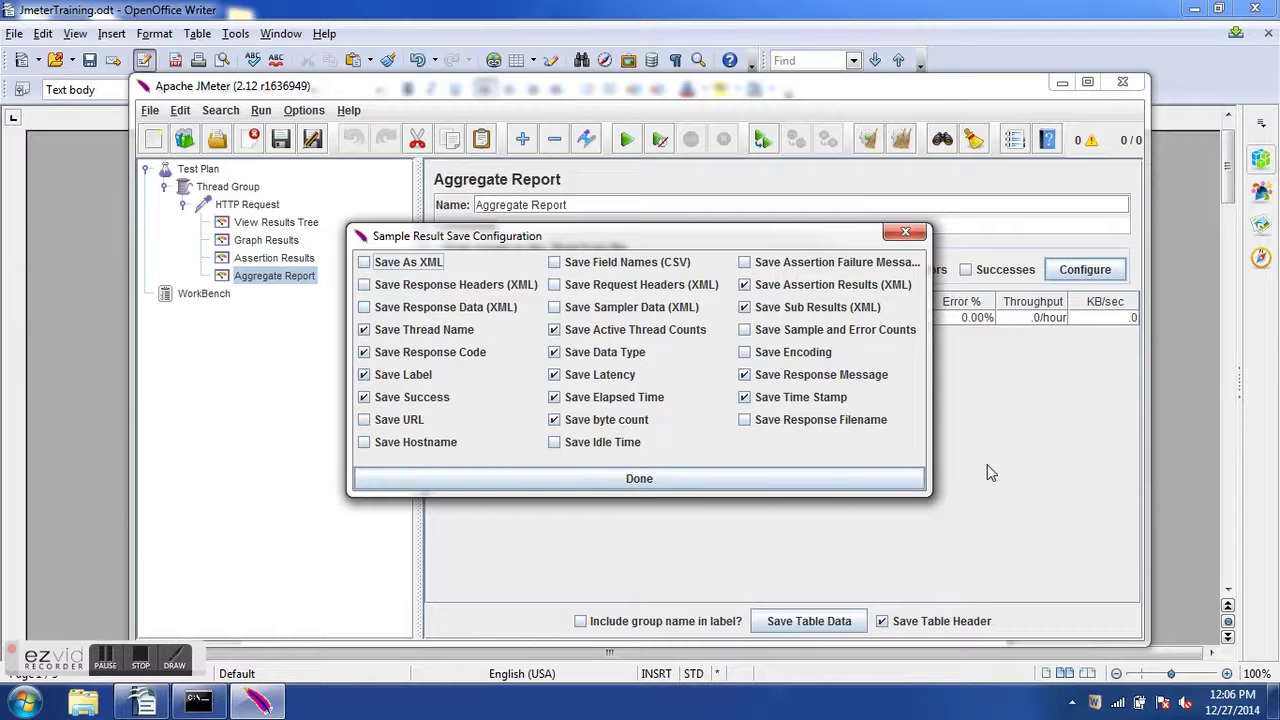
{"action": "left_click", "coordinate": [761, 486]}
Reopen the Aggregate Report's Sample Result Save Configuration, examine its save options and close it
{"action": "key", "text": "alt+Tab"}
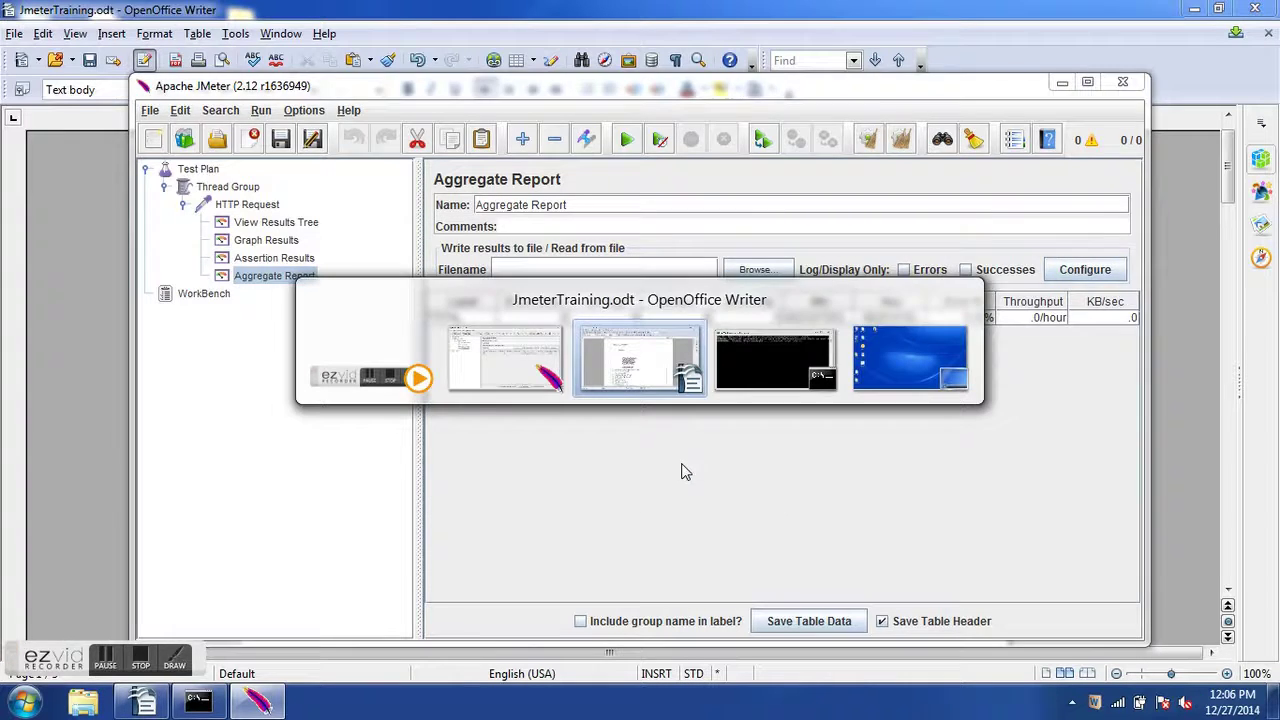
{"action": "key", "text": "Tab"}
{"action": "key", "text": "alt+Tab"}
{"action": "key", "text": "Tab"}
{"action": "left_click", "coordinate": [1085, 270]}
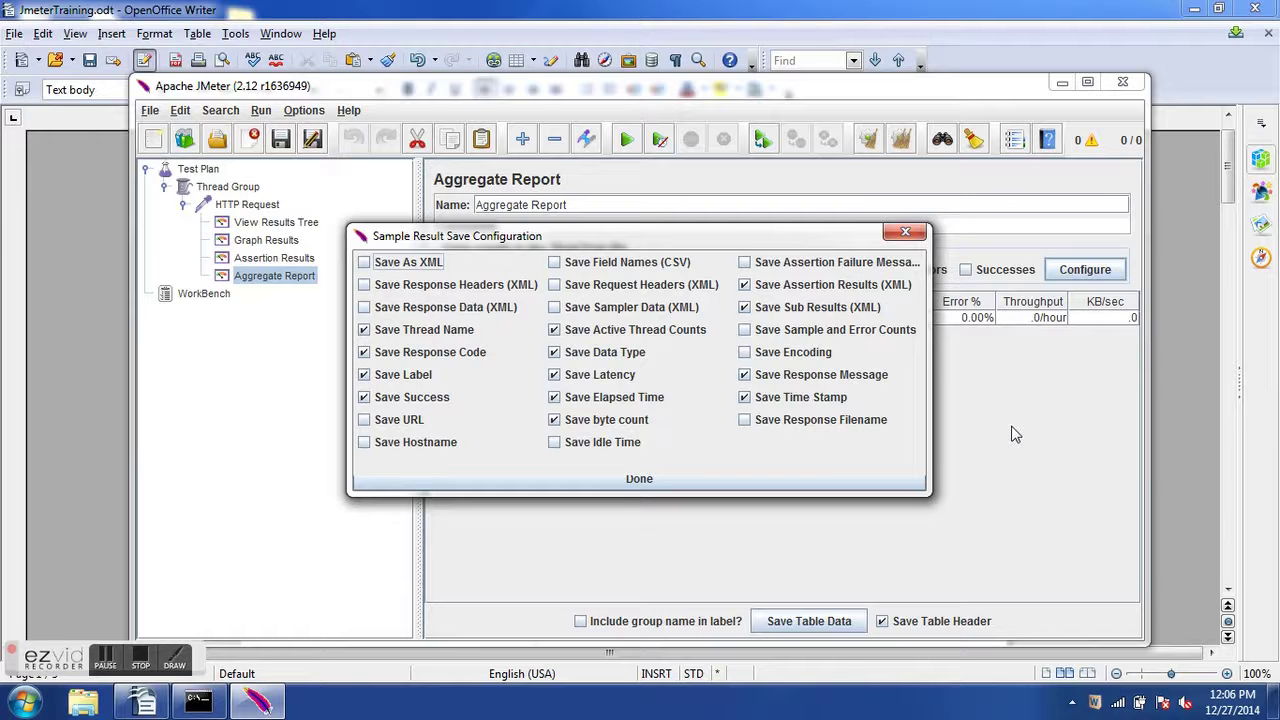
{"action": "left_click", "coordinate": [906, 232]}
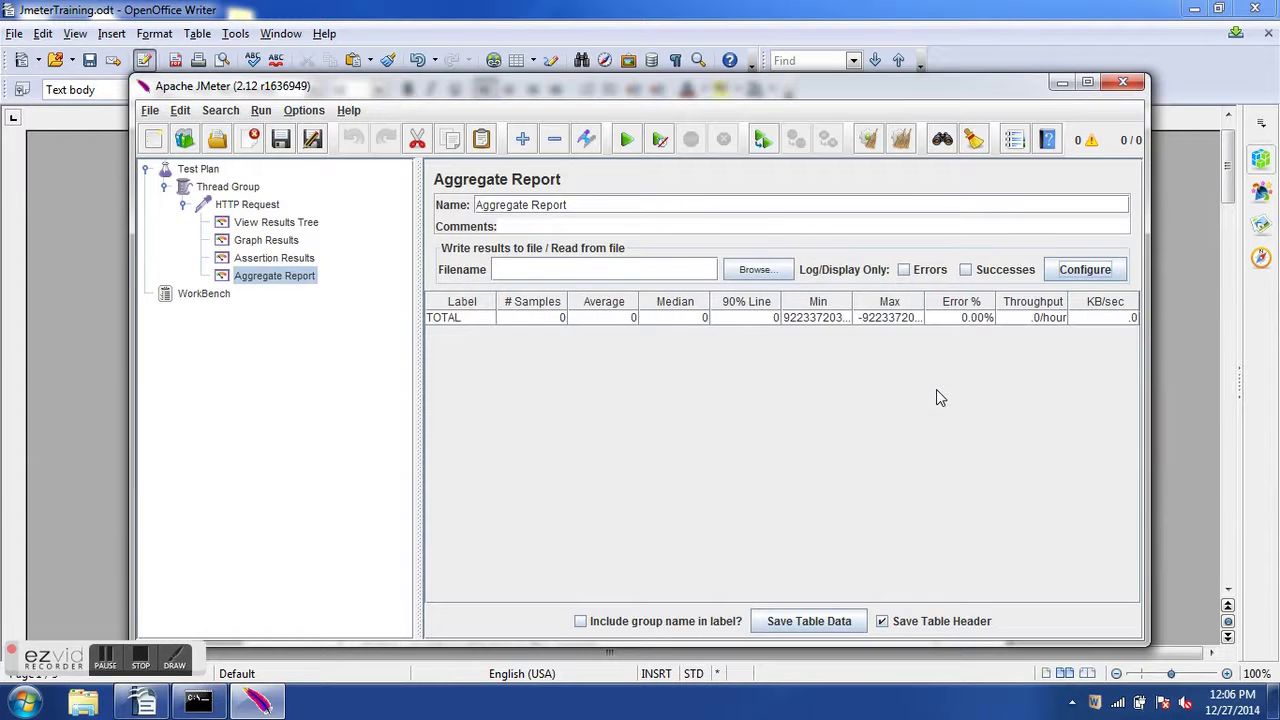
Switch to JmeterTraining.odt in OpenOffice Writer and read the CSV Log Format field list
{"action": "key", "text": "alt+Tab"}
{"action": "key", "text": "alt+Tab"}
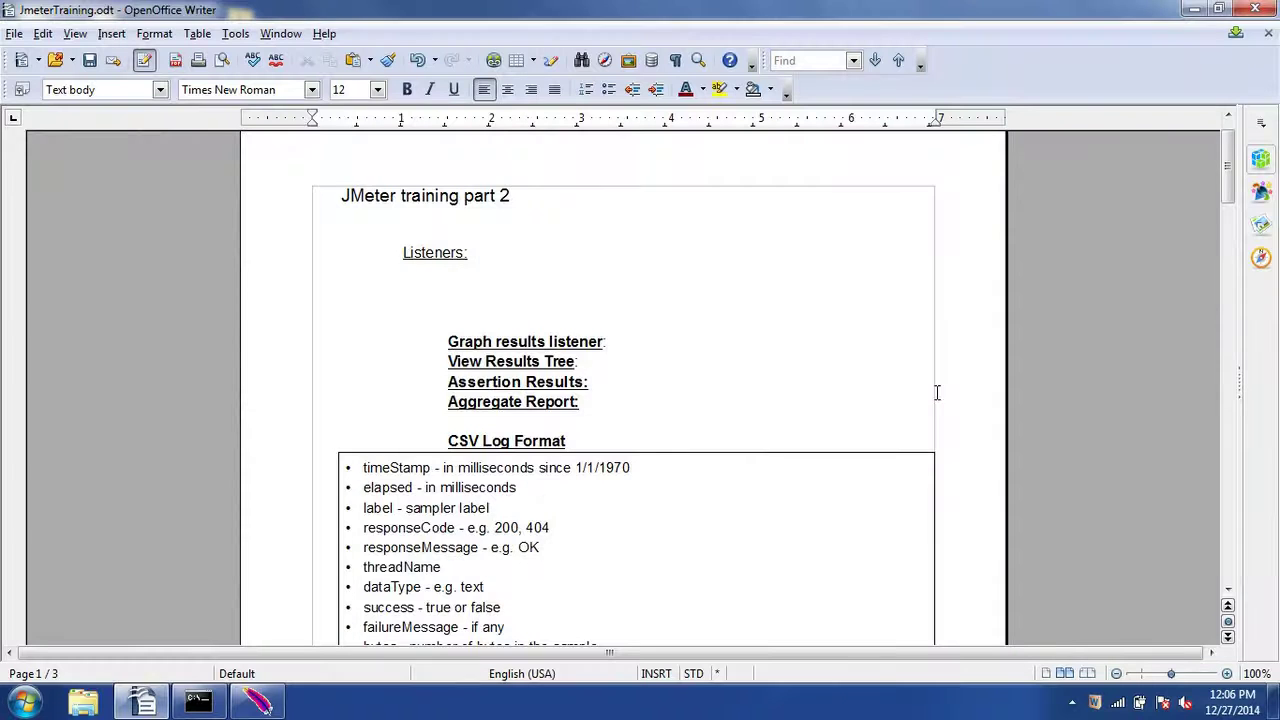
{"action": "scroll", "coordinate": [751, 372], "scroll_direction": "down", "scroll_amount": 4}
{"action": "scroll", "coordinate": [751, 372], "scroll_direction": "down", "scroll_amount": 2}
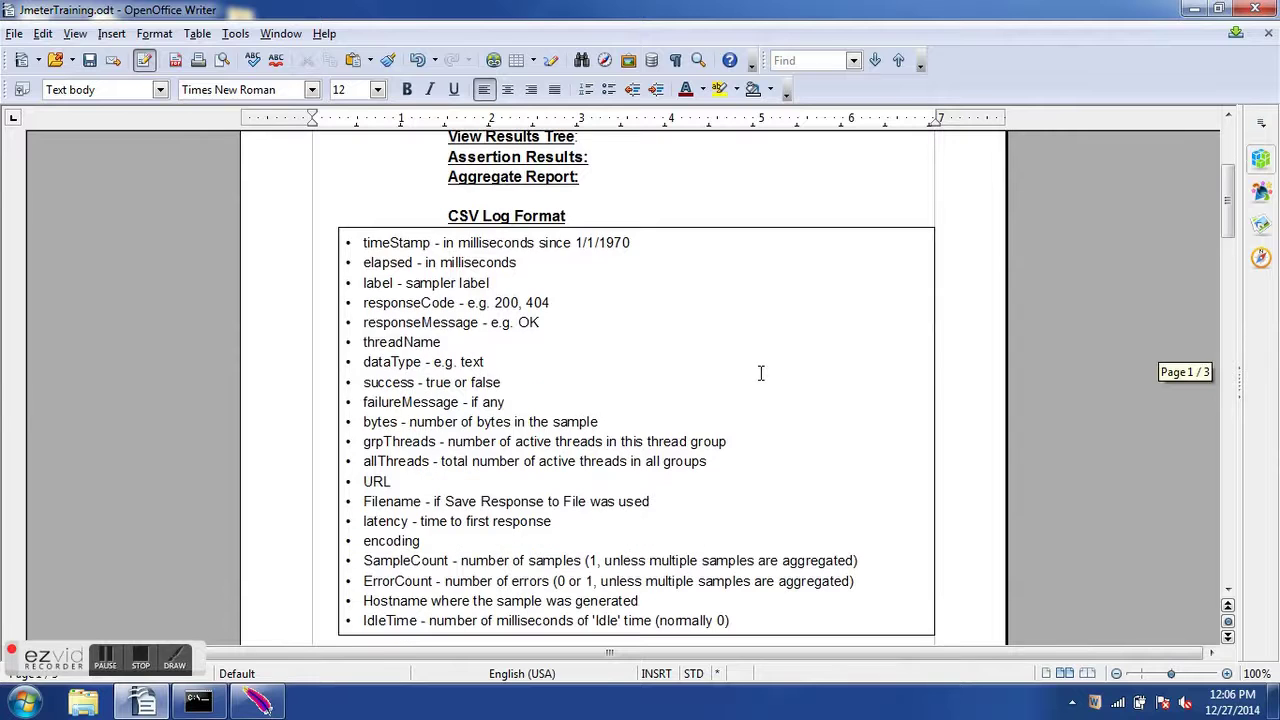
Switch back to JMeter and open the Aggregate Report's Sample Result Save Configuration to examine its options
{"action": "key", "text": "alt+Tab"}
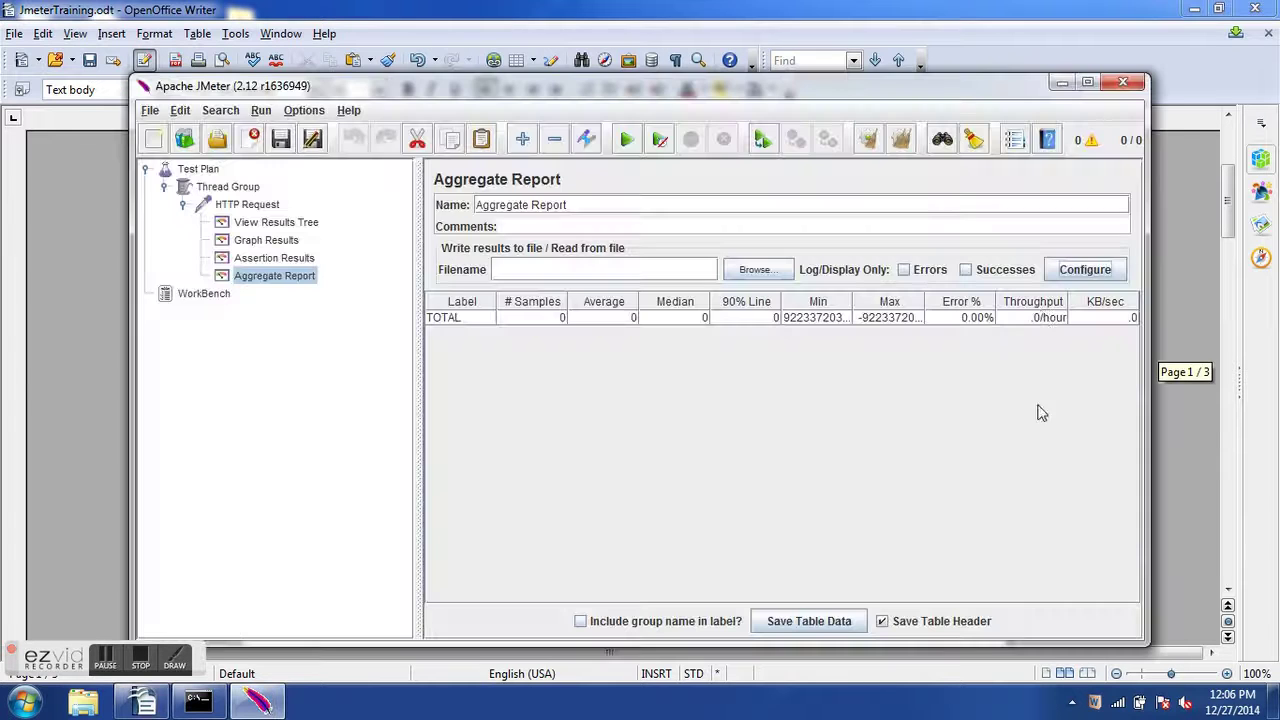
{"action": "left_click", "coordinate": [1083, 268]}
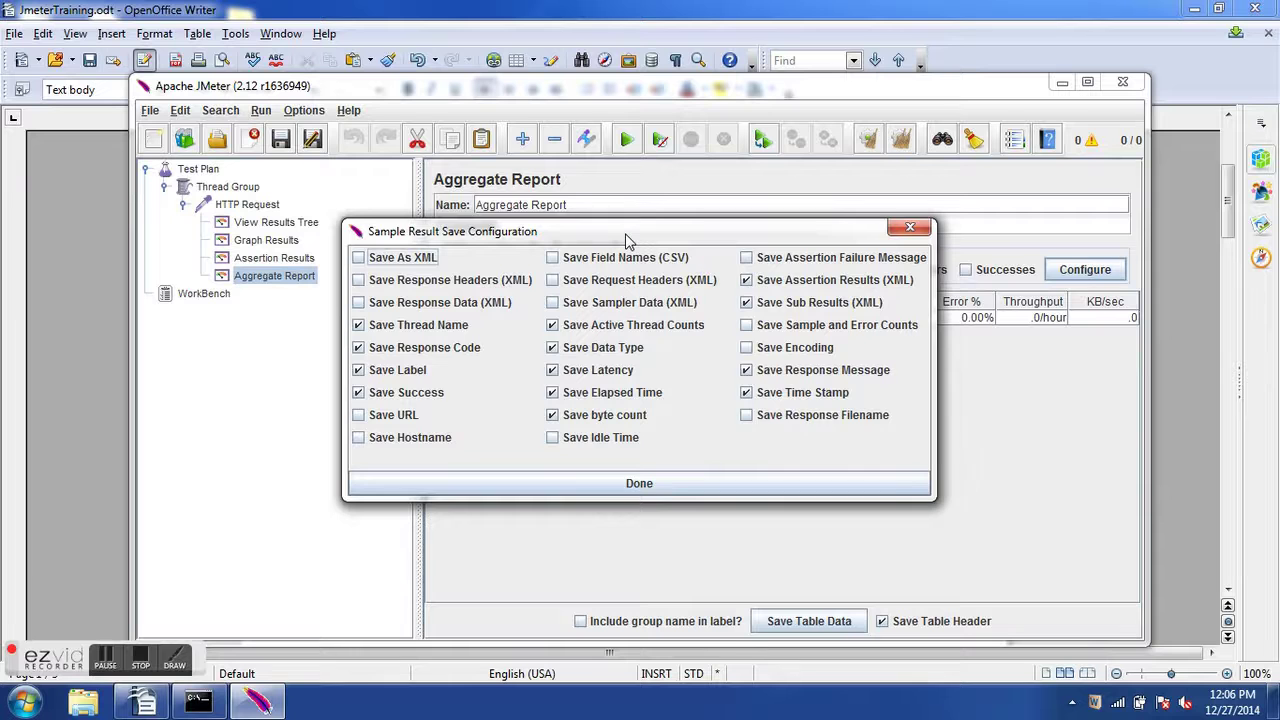
{"action": "left_click_drag", "start_coordinate": [627, 239], "coordinate": [637, 235]}
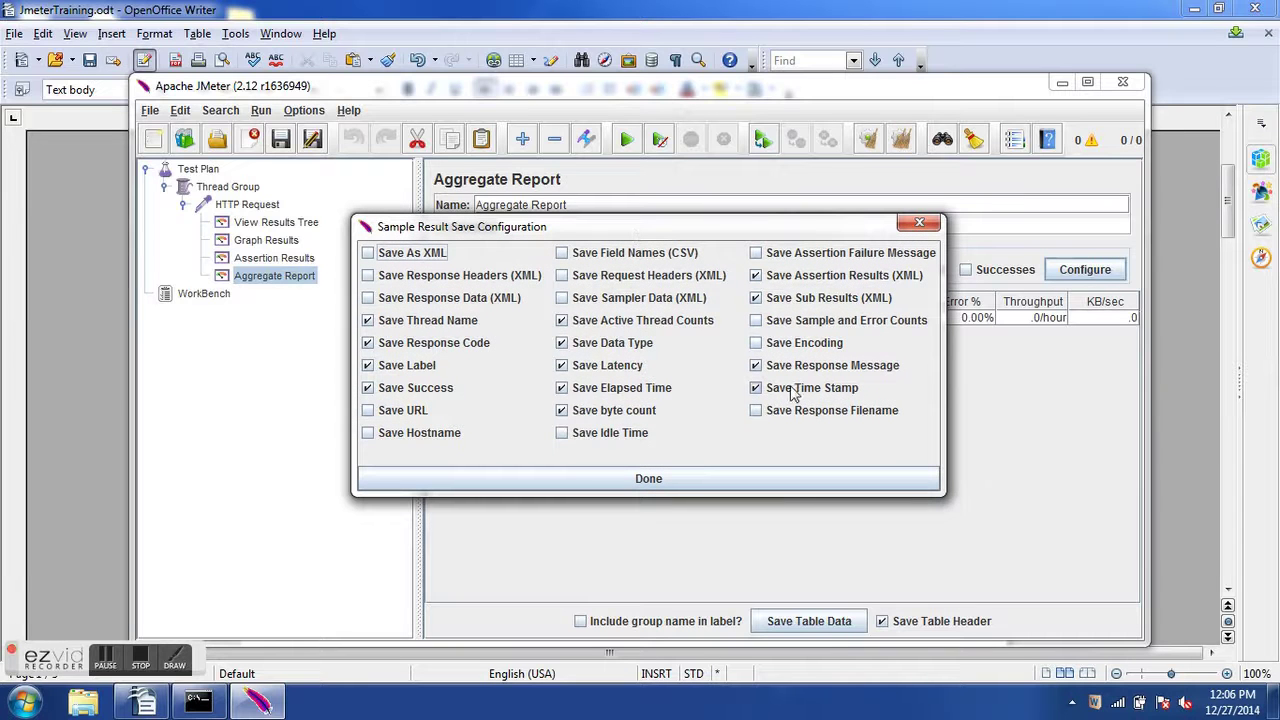
Compare the CSV Log Format fields in the Writer document with the Aggregate Report's save options, switching between Writer and JMeter
{"action": "key", "text": "alt+Tab"}
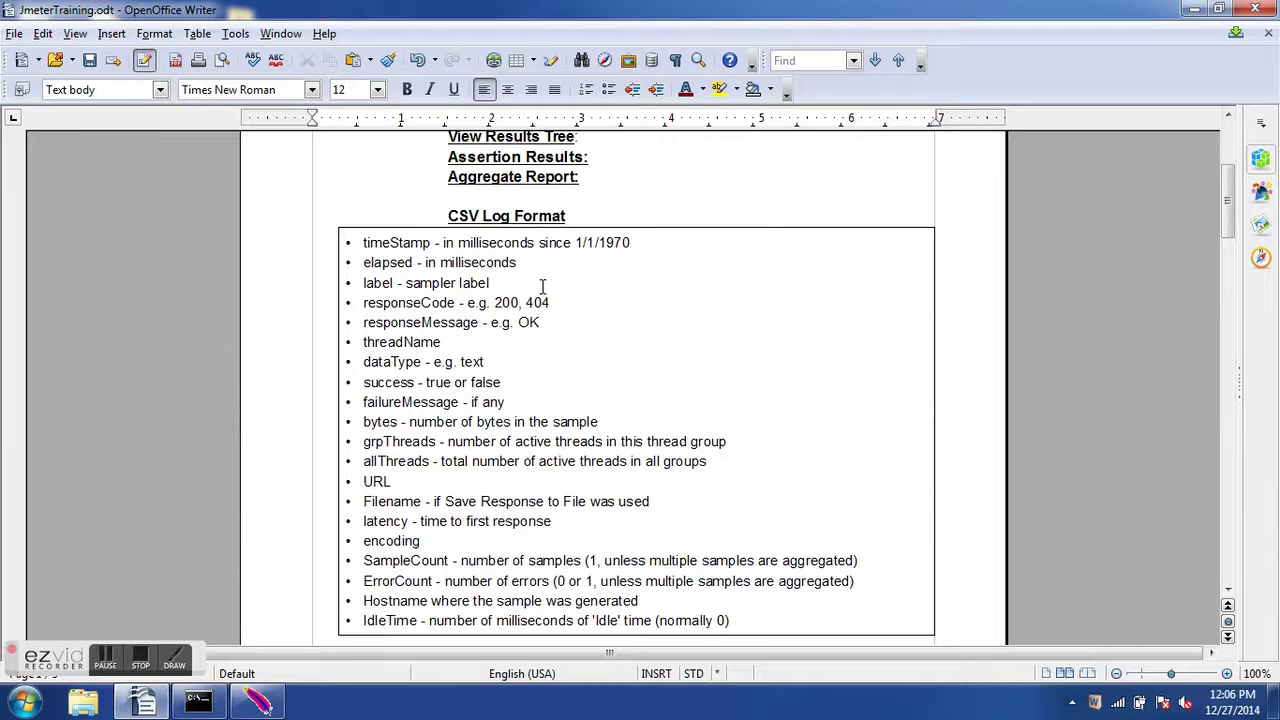
{"action": "scroll", "coordinate": [543, 287], "scroll_direction": "down", "scroll_amount": 1}
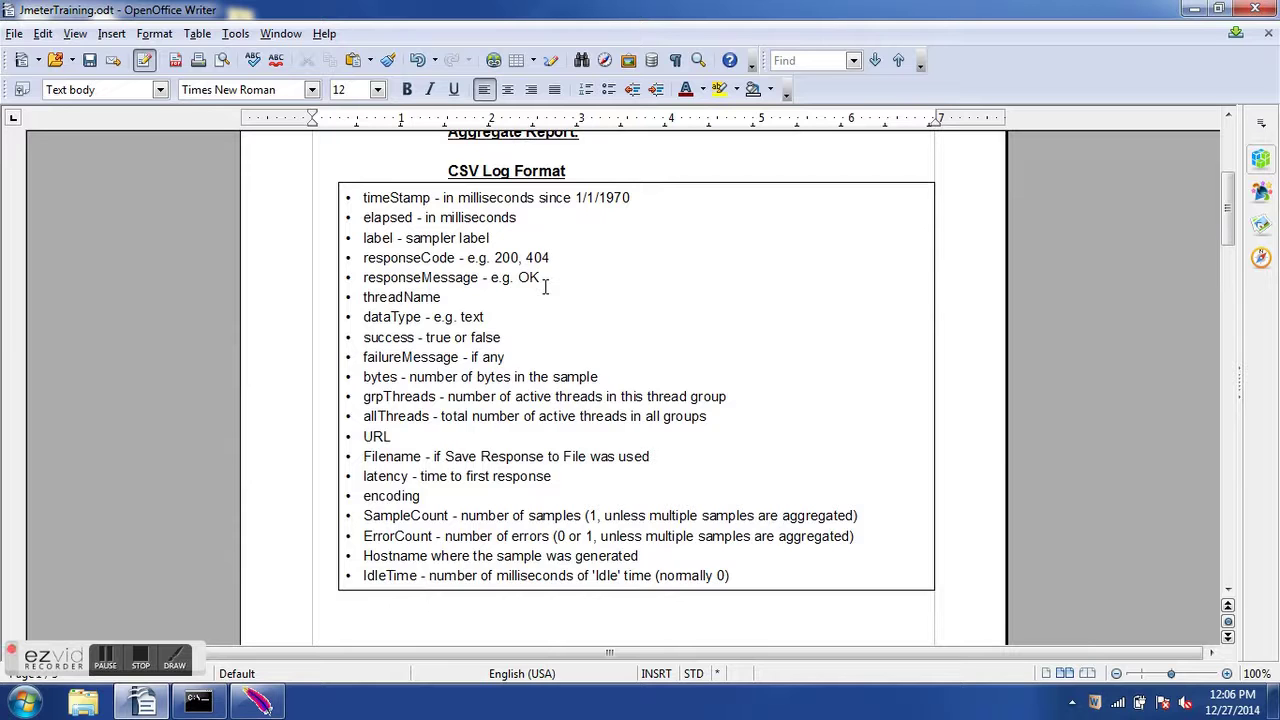
{"action": "key", "text": "alt+Tab"}
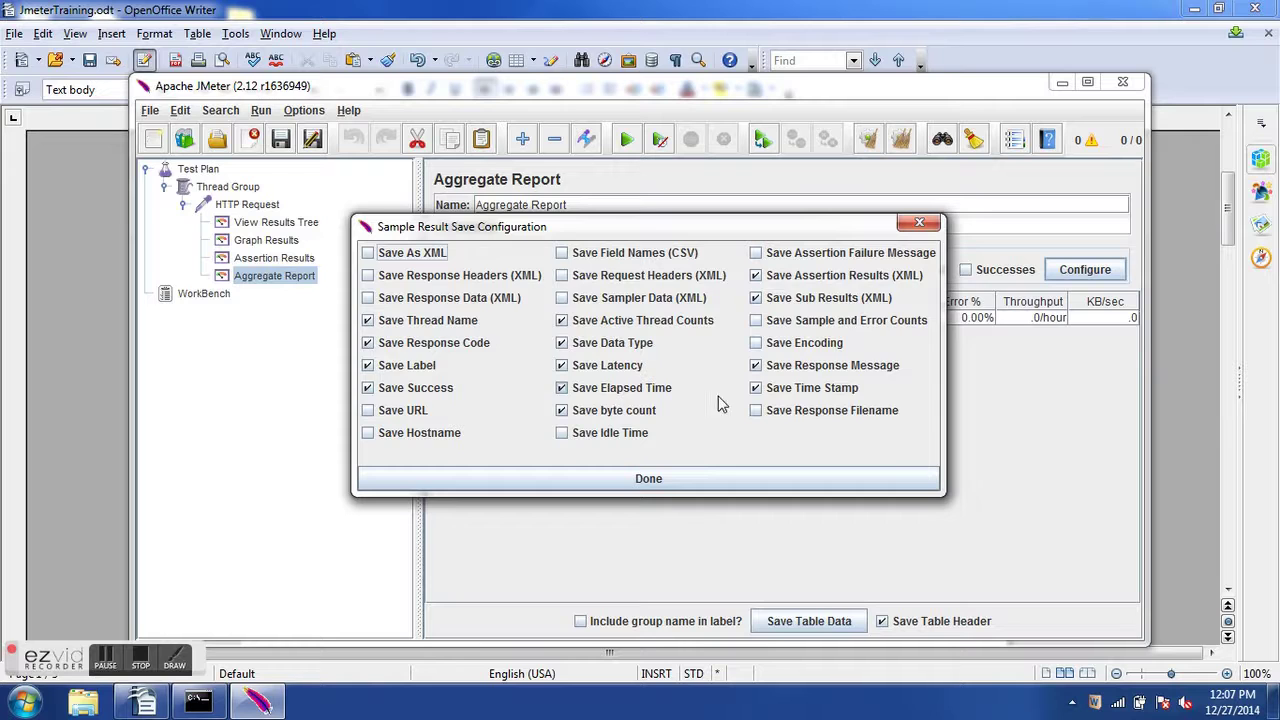
{"action": "key", "text": "alt+Tab"}
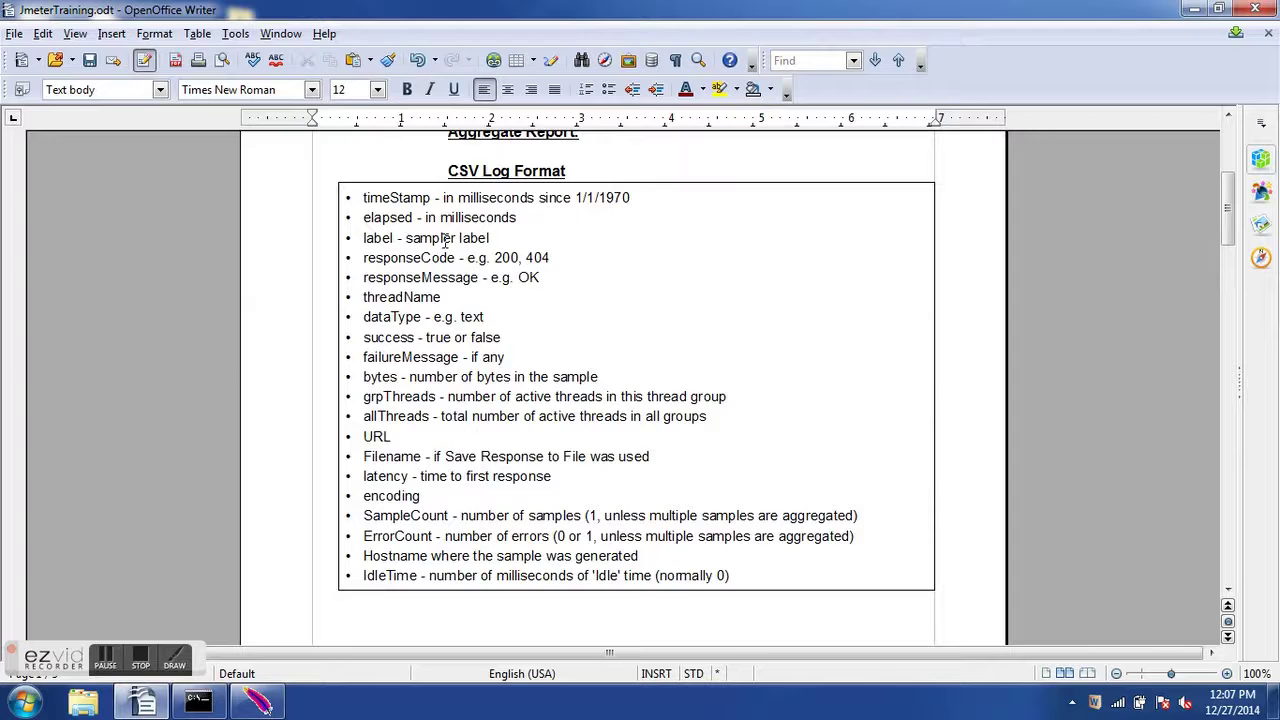
{"action": "key", "text": "alt+Tab"}
{"action": "key", "text": "alt+Tab"}
{"action": "key", "text": "alt+Tab"}
{"action": "key", "text": "alt+Tab"}
{"action": "key", "text": "alt+Tab"}
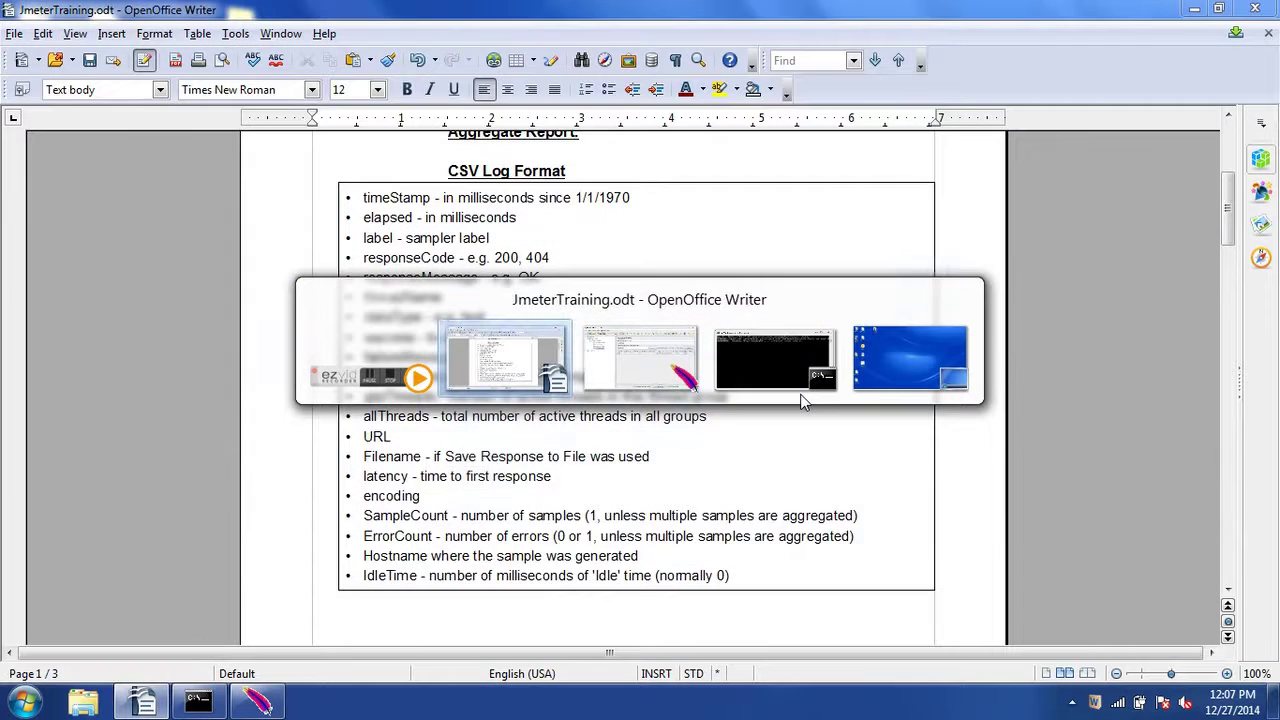
{"action": "key", "text": "alt+Tab"}
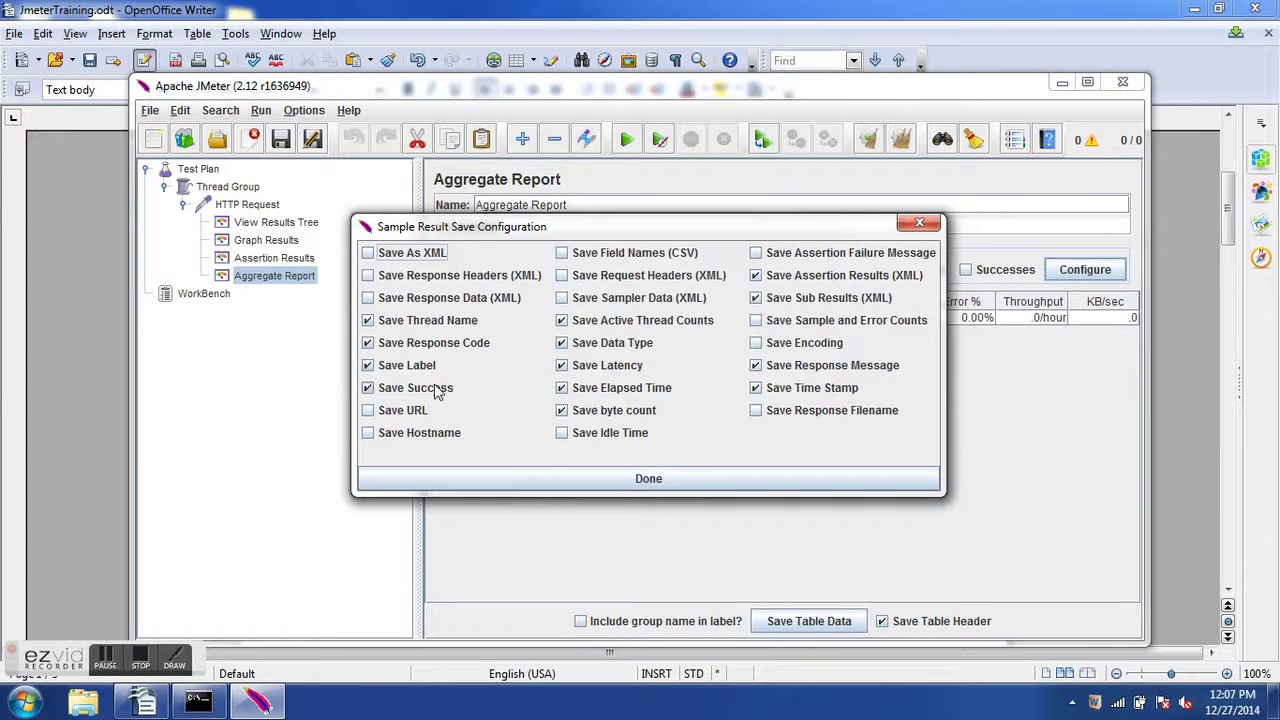
{"action": "left_click_drag", "start_coordinate": [541, 229], "coordinate": [559, 243]}
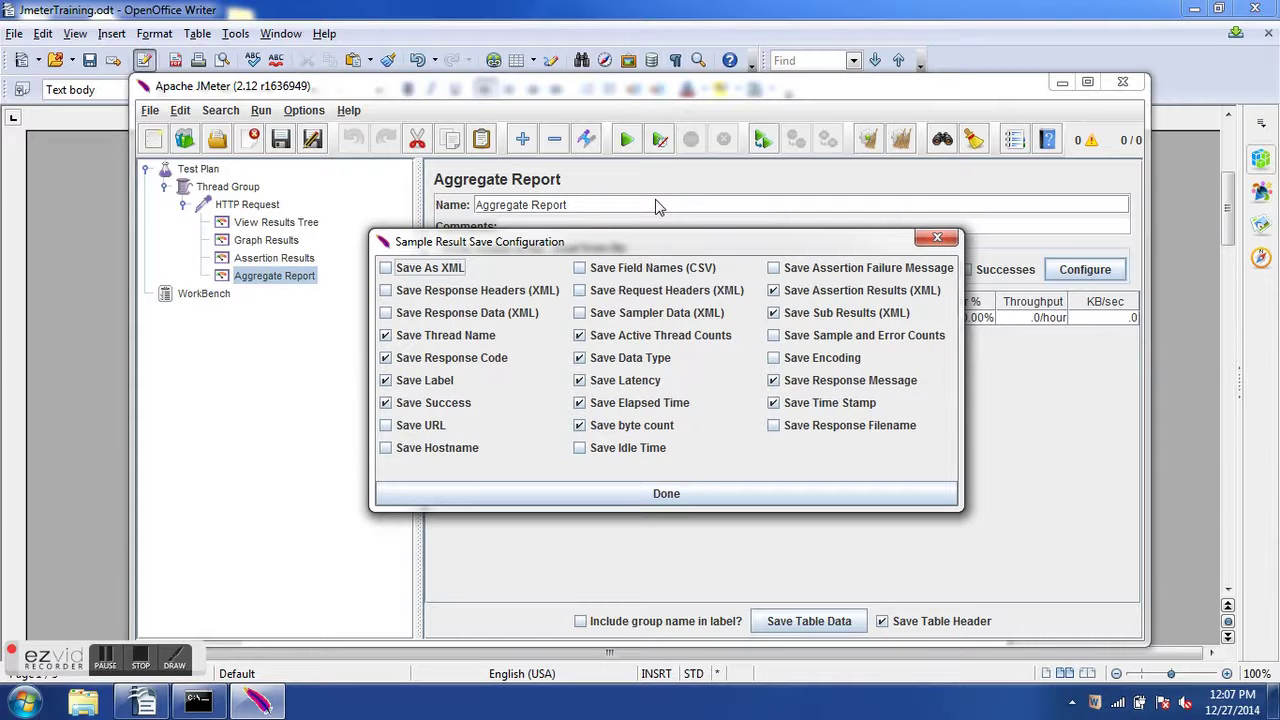
{"action": "key", "text": "alt+Tab"}
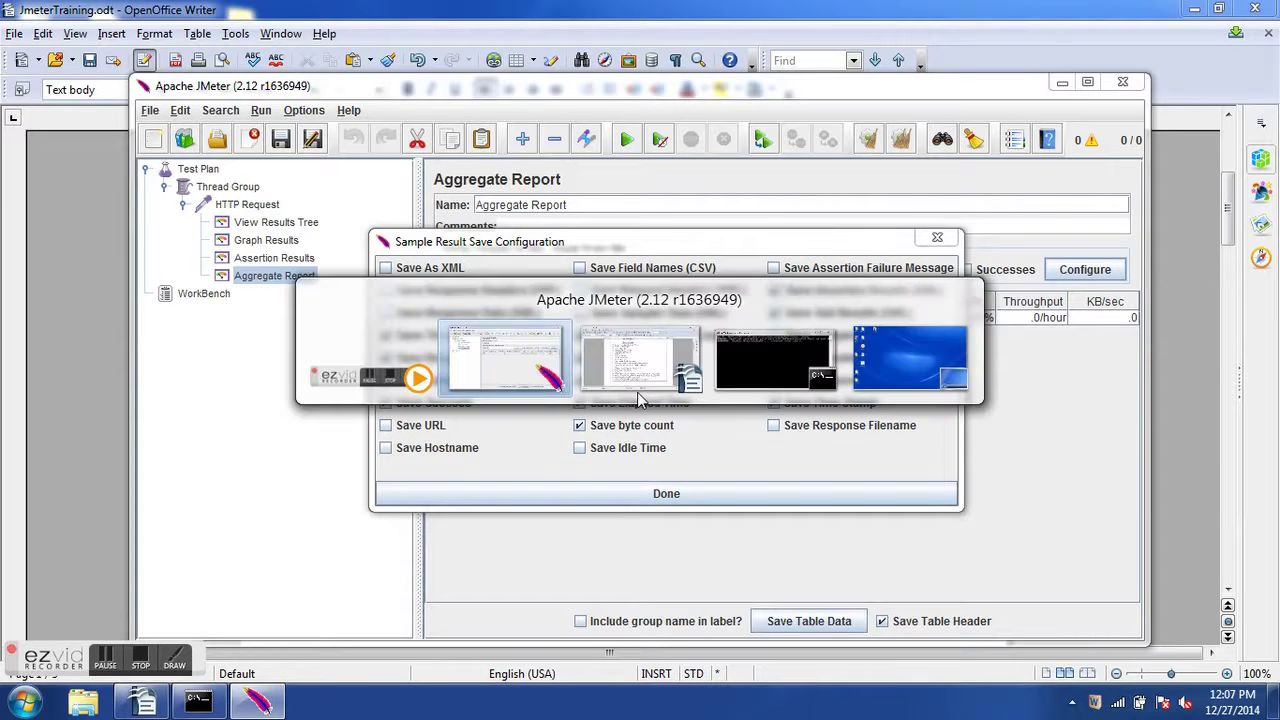